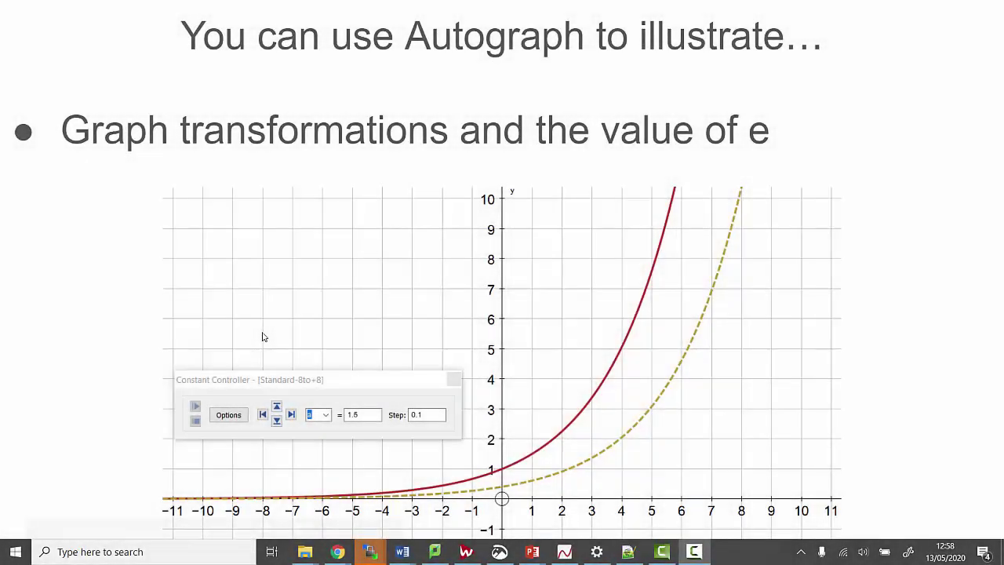
# Open the Standard-8to+8 graph file in Autograph 5
pyautogui.hotkey('alt', 'Tab')
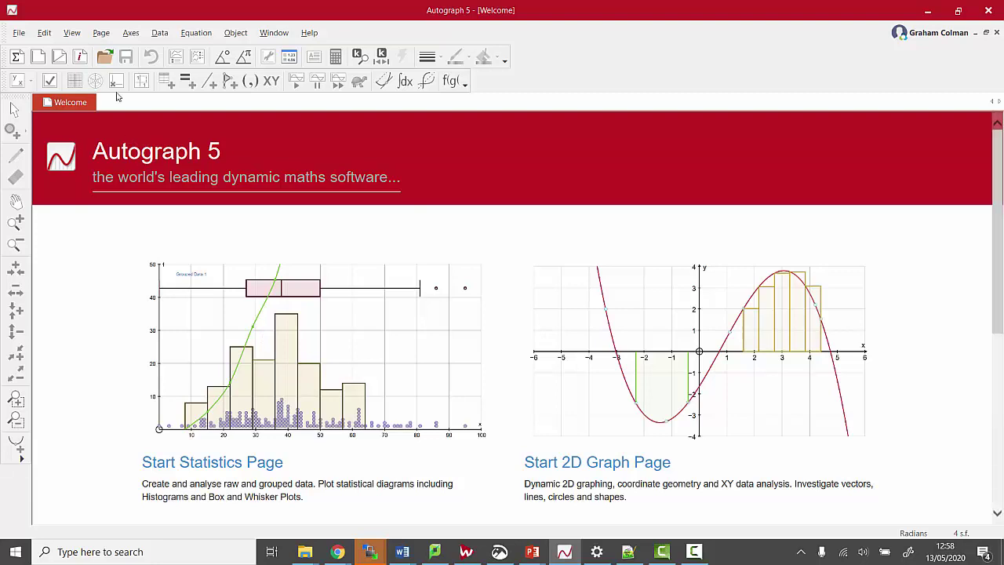
pyautogui.click(107, 57)
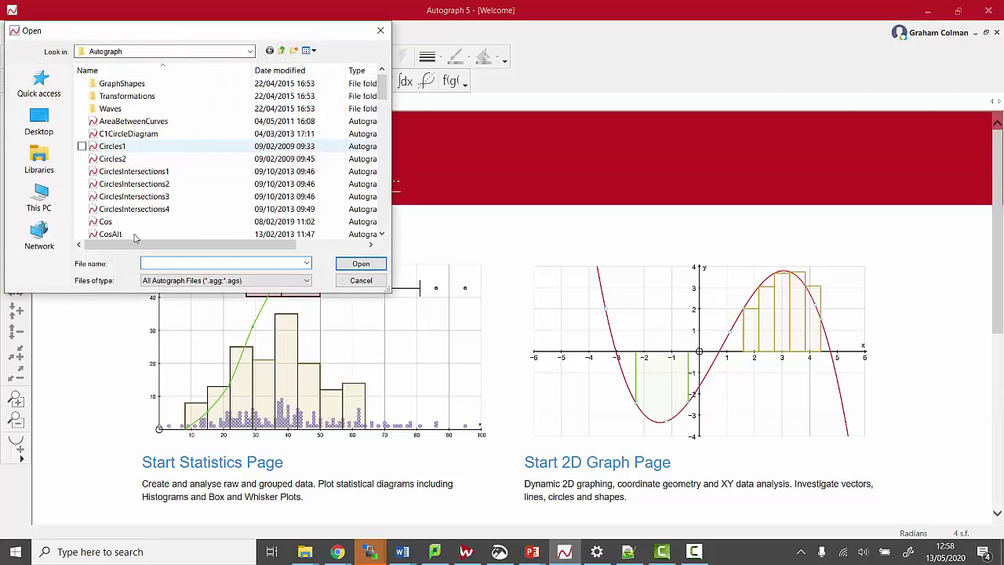
pyautogui.scroll(-15, 141, 184)
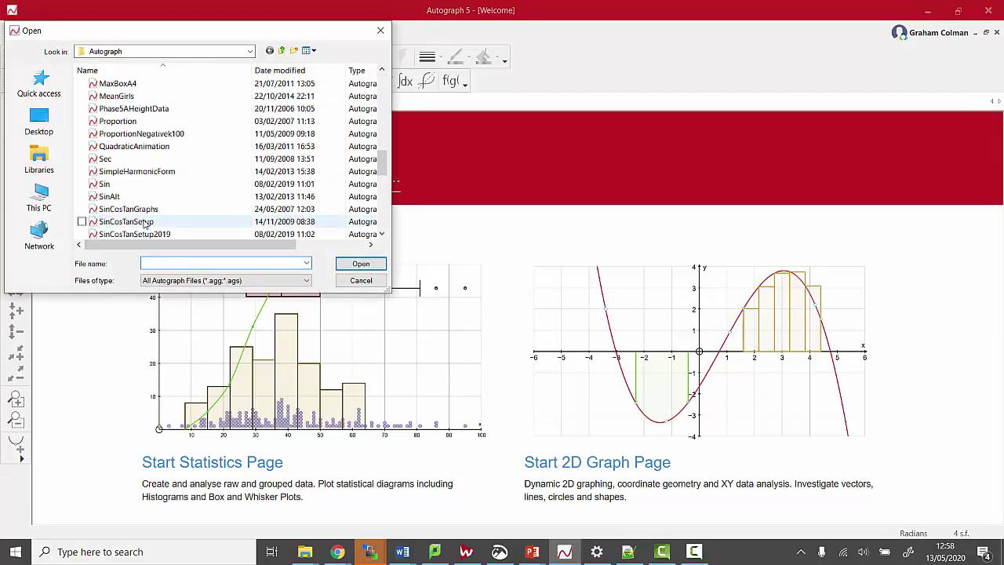
pyautogui.scroll(-5, 164, 161)
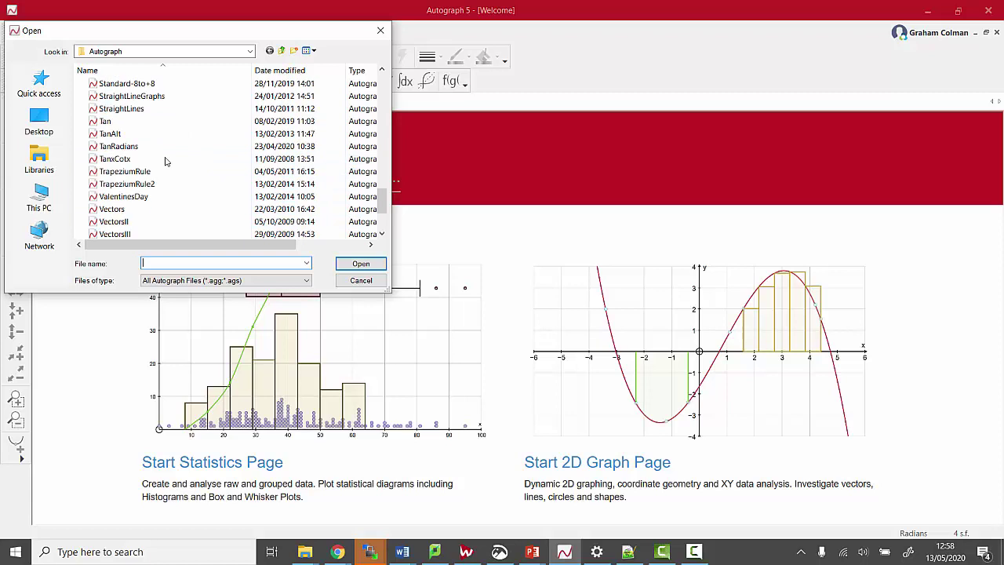
pyautogui.click(145, 85)
pyautogui.doubleClick(145, 85)
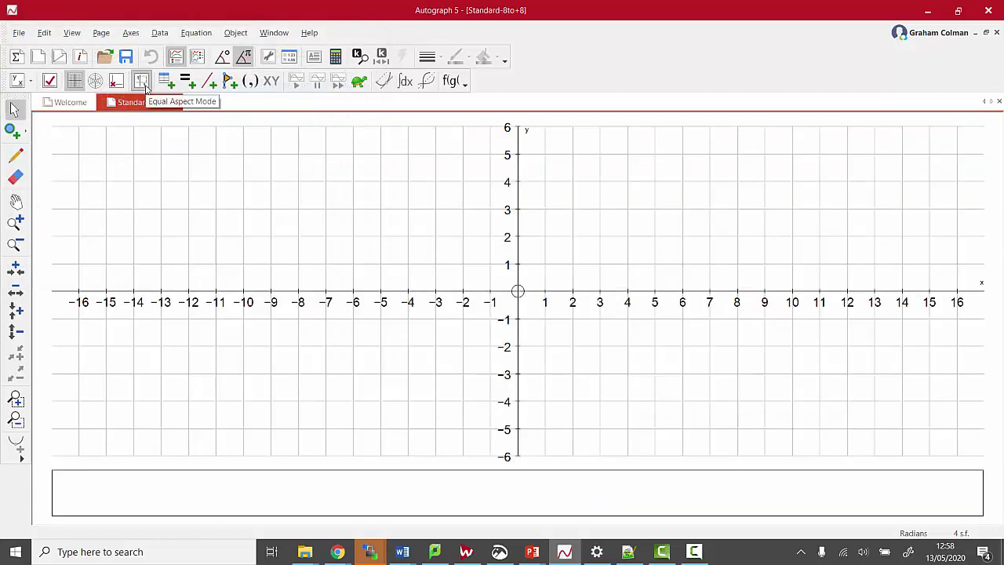
# Enter the equation y=x^2 and give it a dotted dash style
pyautogui.click(187, 81)
pyautogui.write('y=x^2')
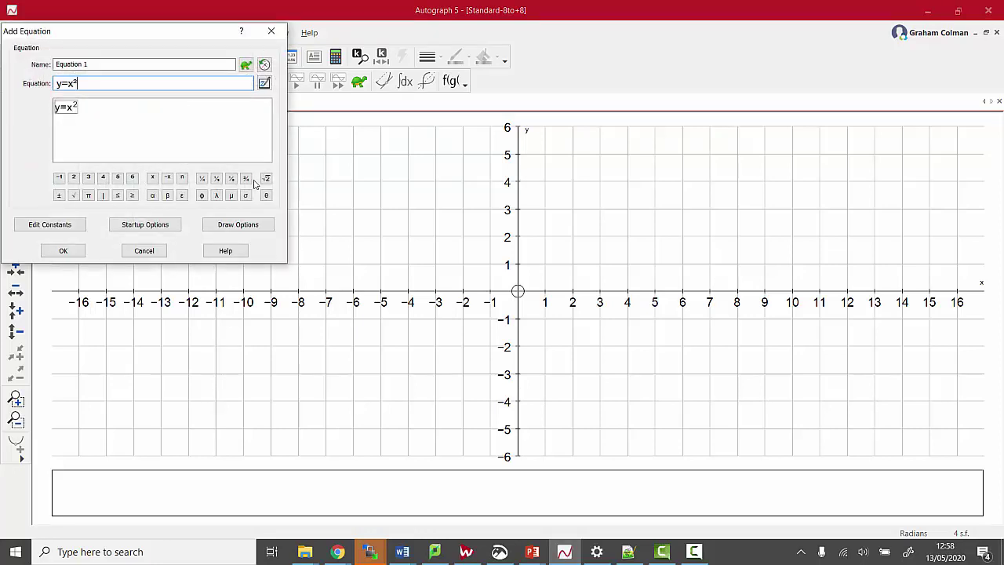
pyautogui.click(260, 223)
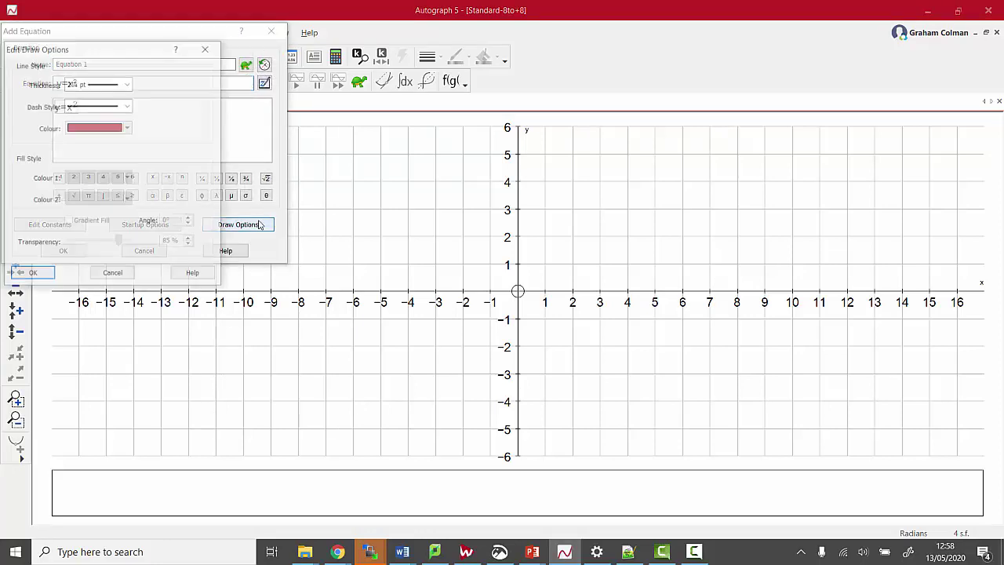
pyautogui.click(127, 106)
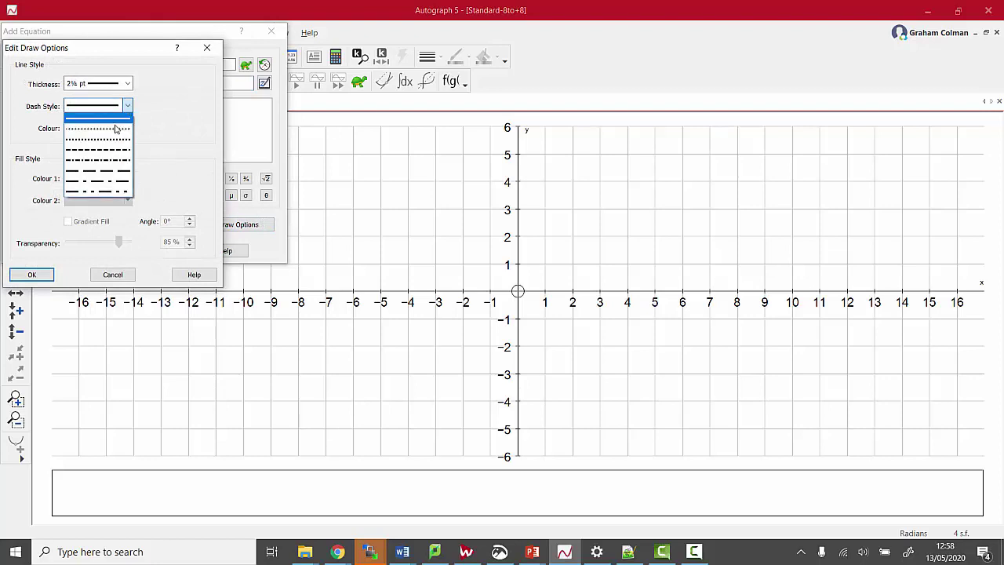
pyautogui.click(115, 130)
pyautogui.click(31, 275)
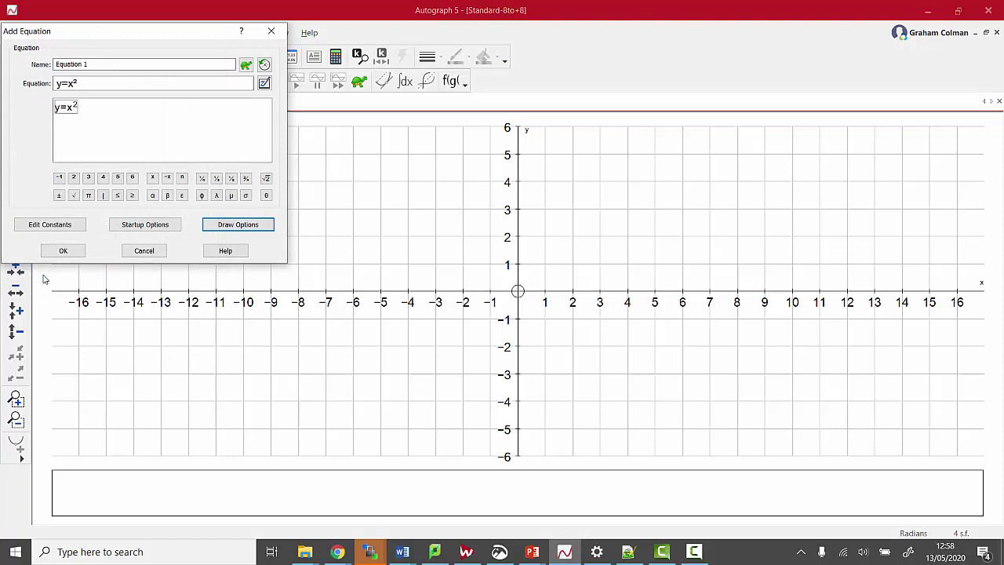
# Plot y=x² and pan the graph to show y values up to 9
pyautogui.click(76, 250)
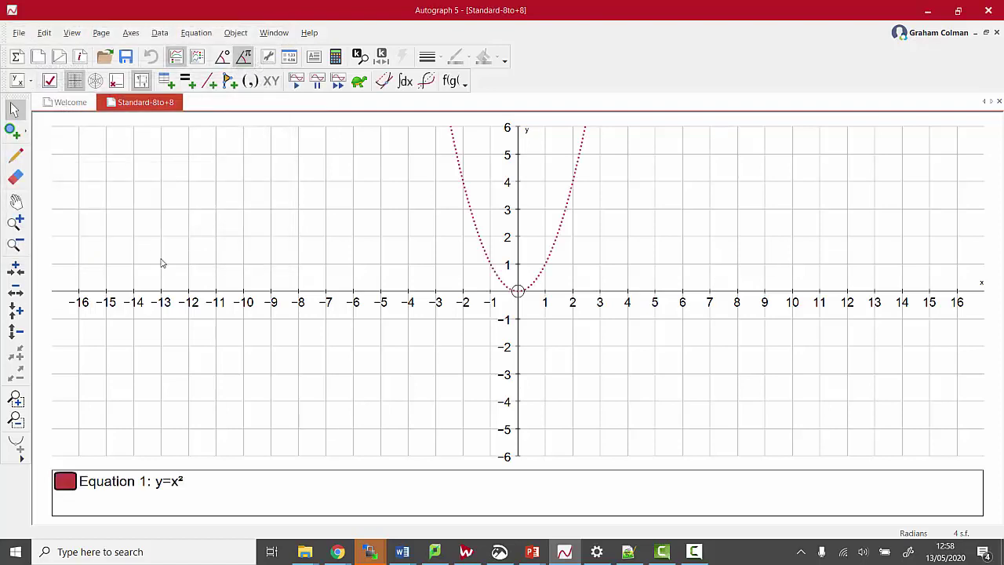
pyautogui.click(15, 202)
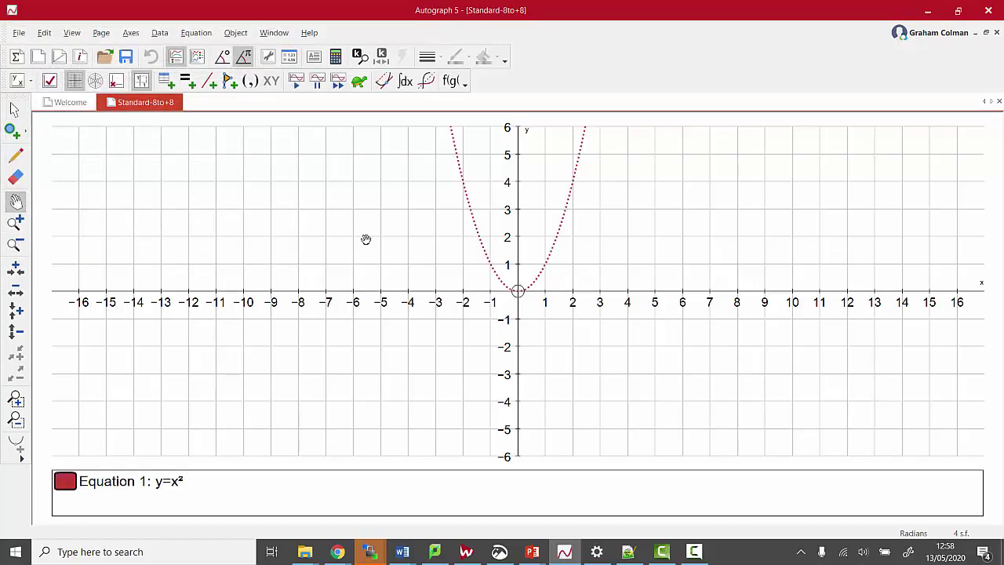
pyautogui.moveTo(365, 240); pyautogui.dragTo(346, 351)
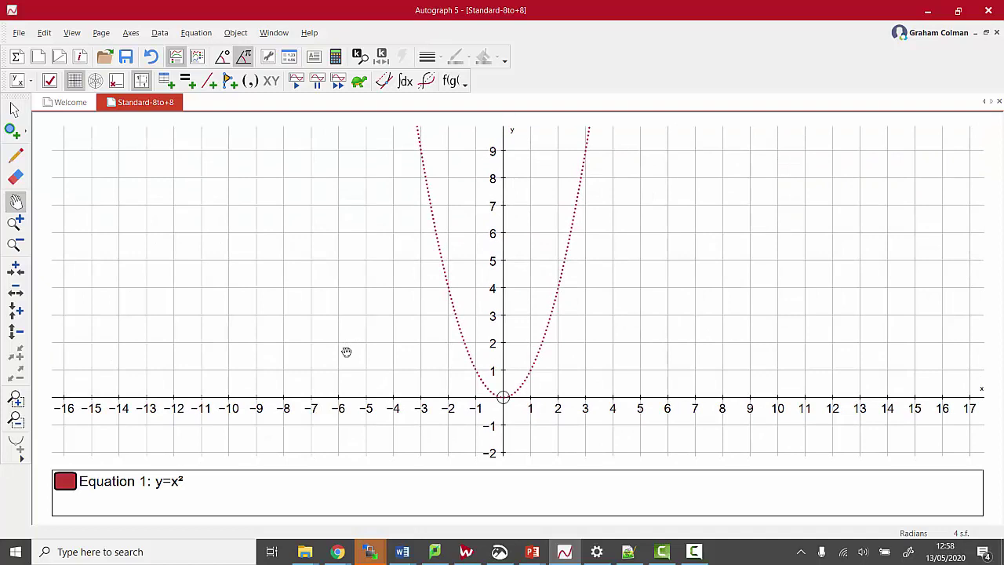
# Add and plot a second equation, y=x²+a
pyautogui.click(191, 81)
pyautogui.write('y=')
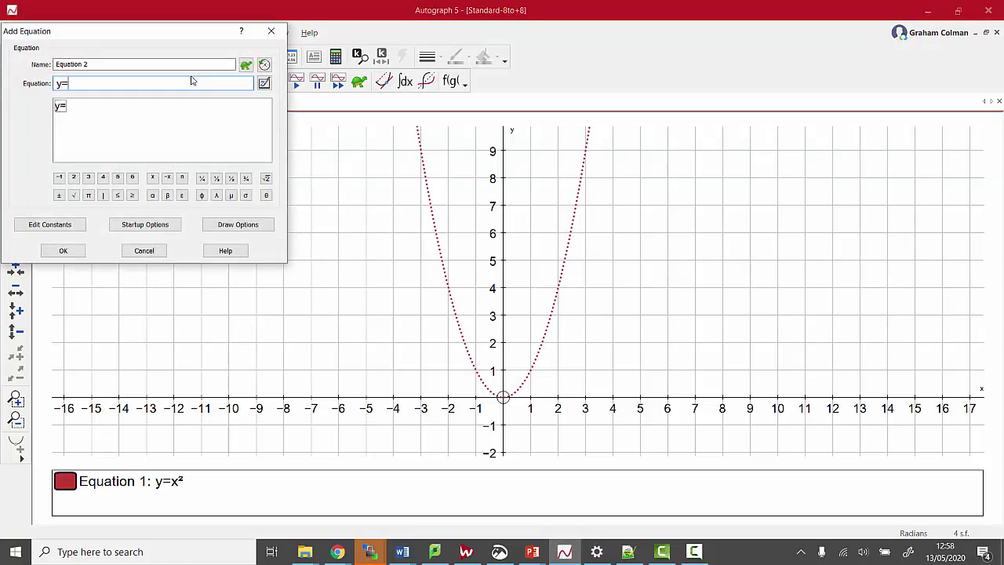
pyautogui.write('x2')
pyautogui.write('+a')
pyautogui.click(64, 251)
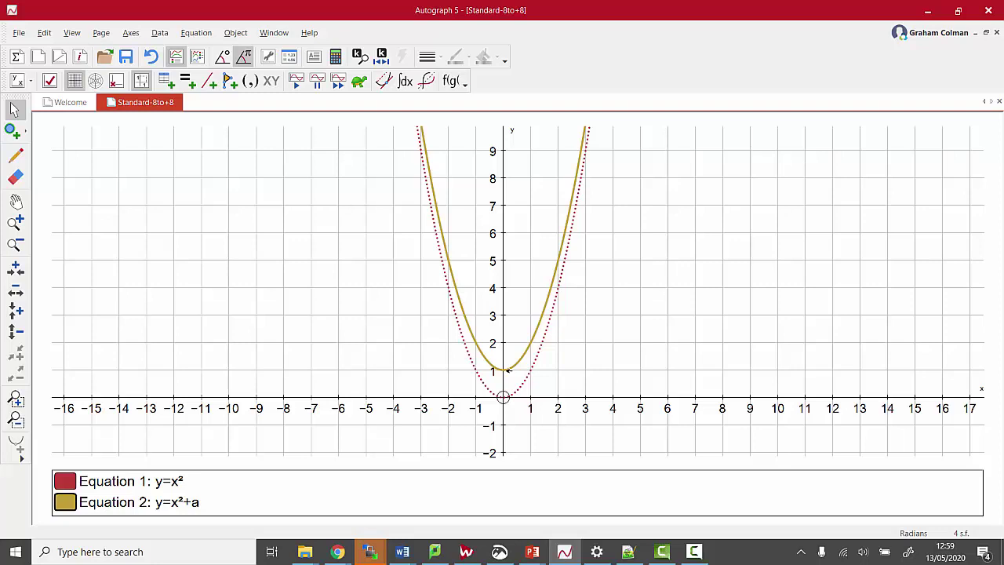
# Open the constant controller for a, move it aside, and step a upward
pyautogui.click(381, 56)
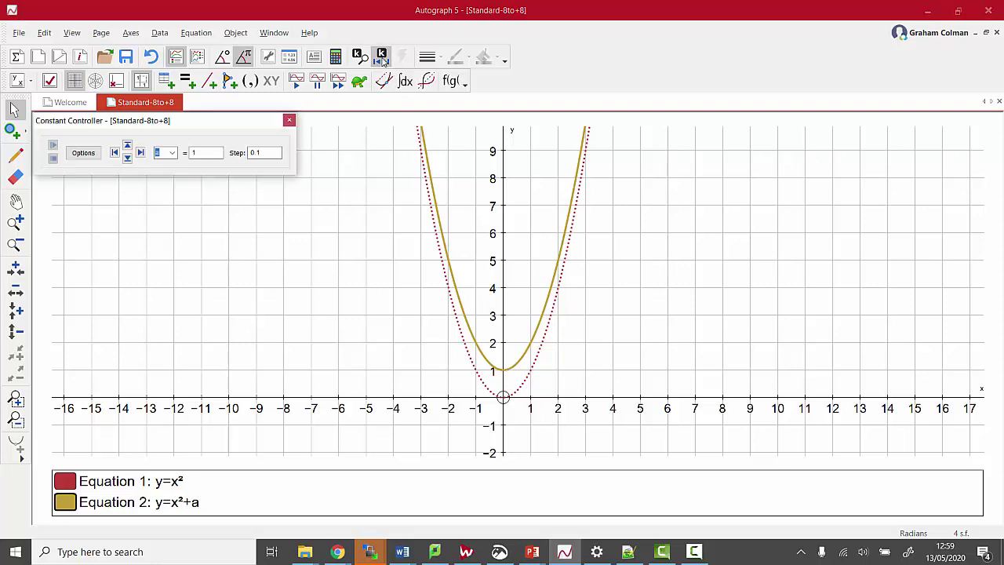
pyautogui.moveTo(177, 122); pyautogui.dragTo(205, 162)
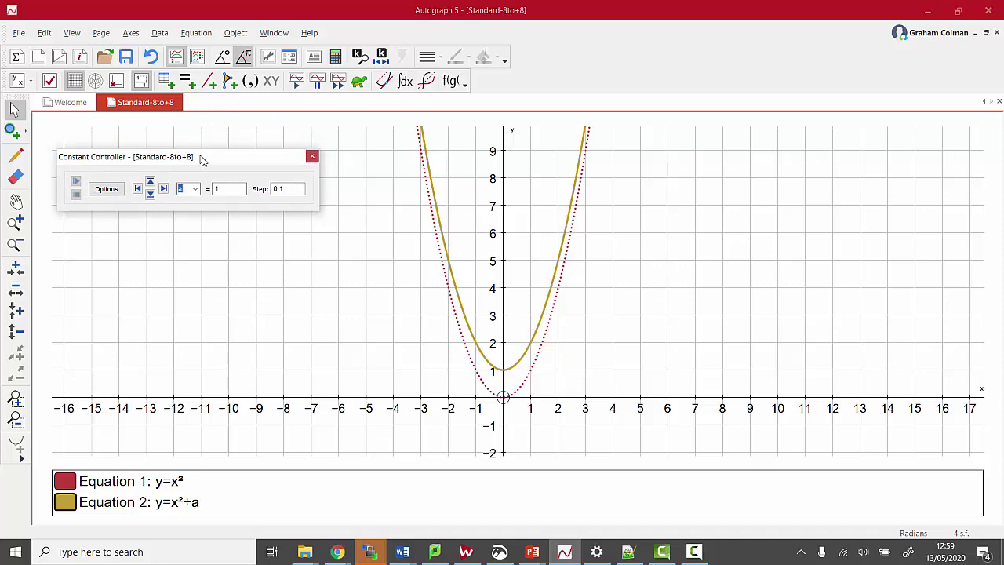
pyautogui.click(155, 186)
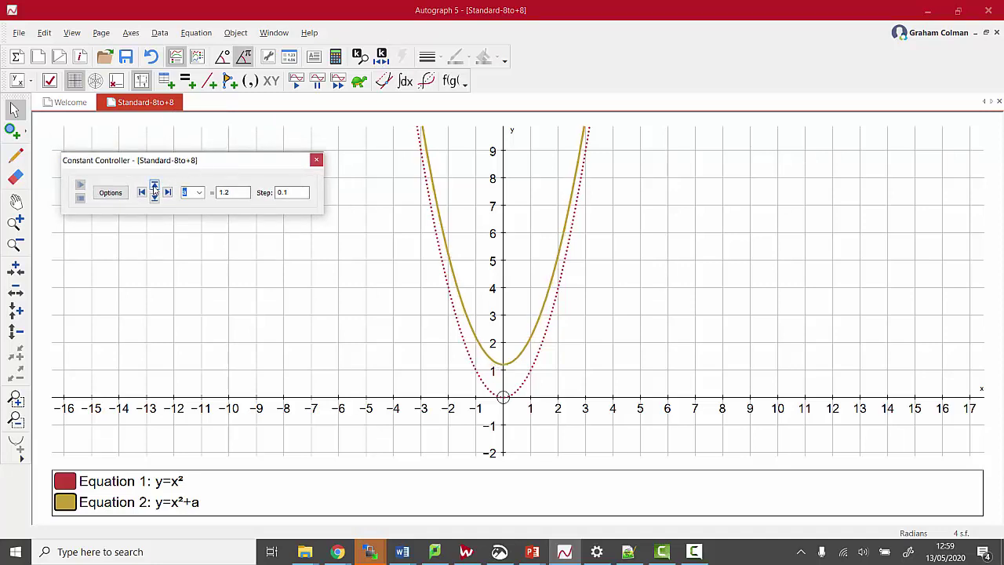
pyautogui.click(154, 186)
pyautogui.click(154, 187)
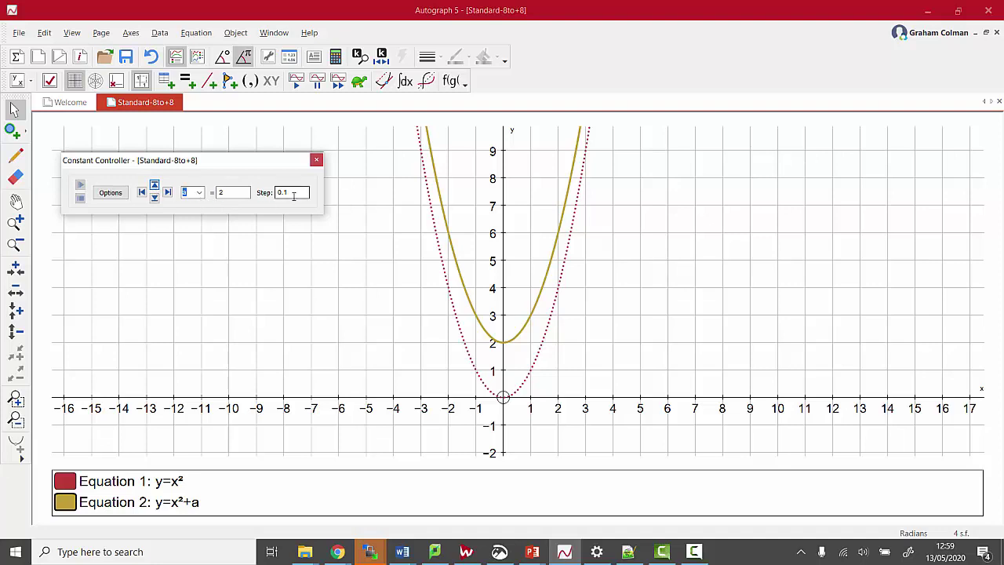
# Set the controller step to 1, then raise a and lower it back to 1
pyautogui.write('1')
pyautogui.click(155, 186)
pyautogui.click(155, 186)
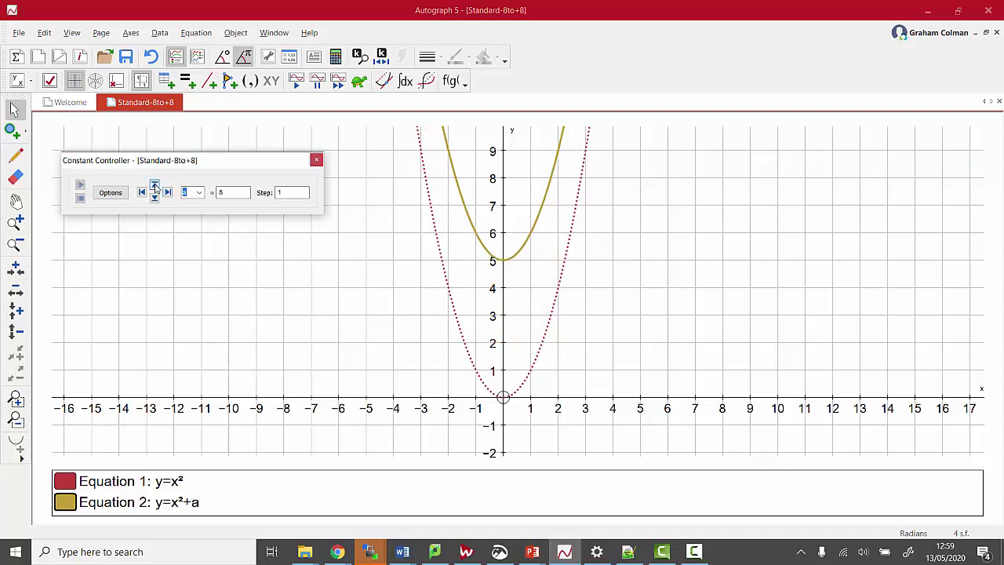
pyautogui.click(154, 186)
pyautogui.click(154, 199)
pyautogui.click(155, 198)
pyautogui.click(155, 198)
pyautogui.click(155, 198)
pyautogui.click(155, 199)
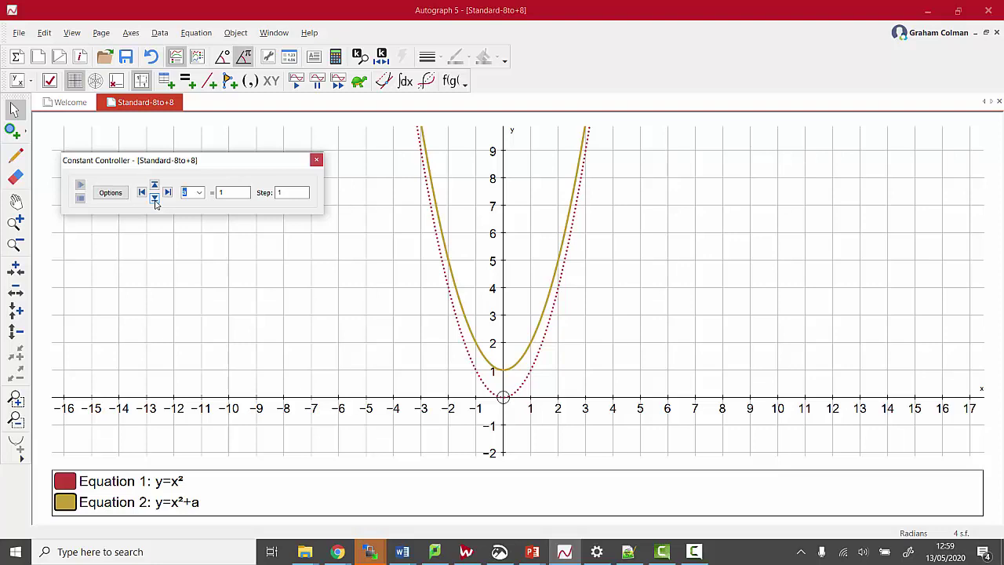
# Edit Equation 2 from y=x²+a to y=ax²
pyautogui.click(176, 510)
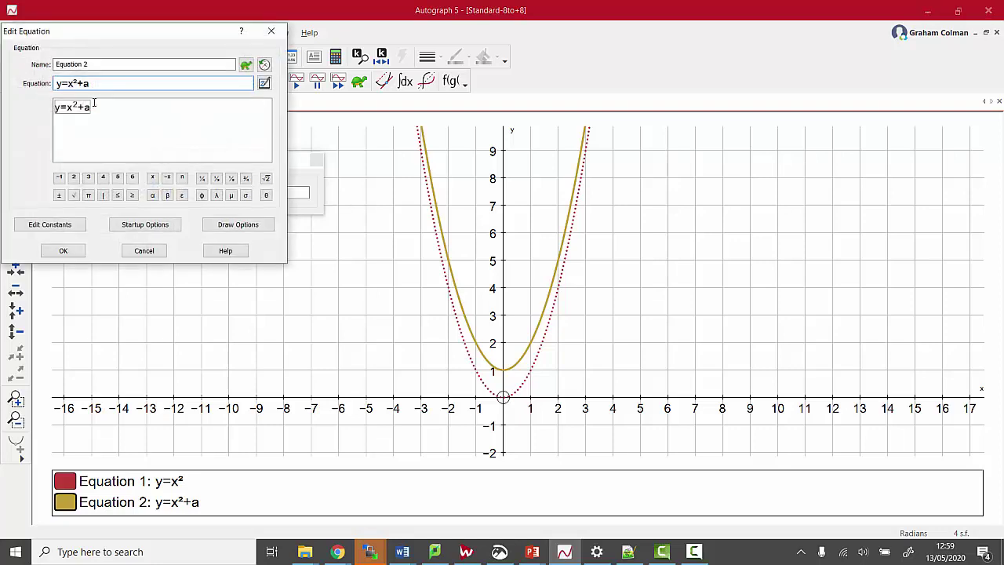
pyautogui.click(99, 84)
pyautogui.press('BackSpace')
pyautogui.press('BackSpace')
pyautogui.press('Left')
pyautogui.press('Left')
pyautogui.write('a')
pyautogui.click(65, 250)
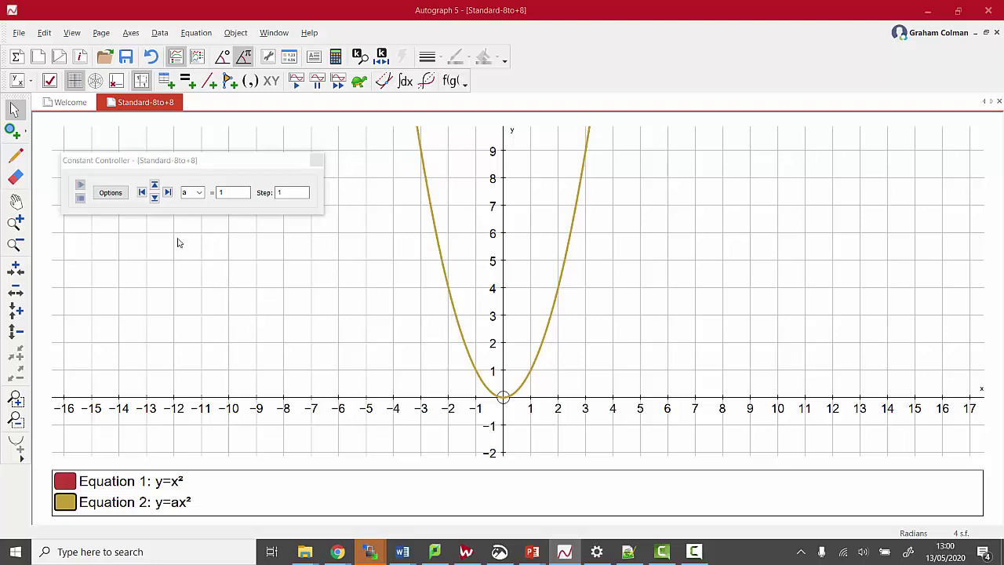
# Raise a to 5 to narrow the yellow parabola
pyautogui.click(154, 188)
pyautogui.click(154, 188)
pyautogui.click(154, 188)
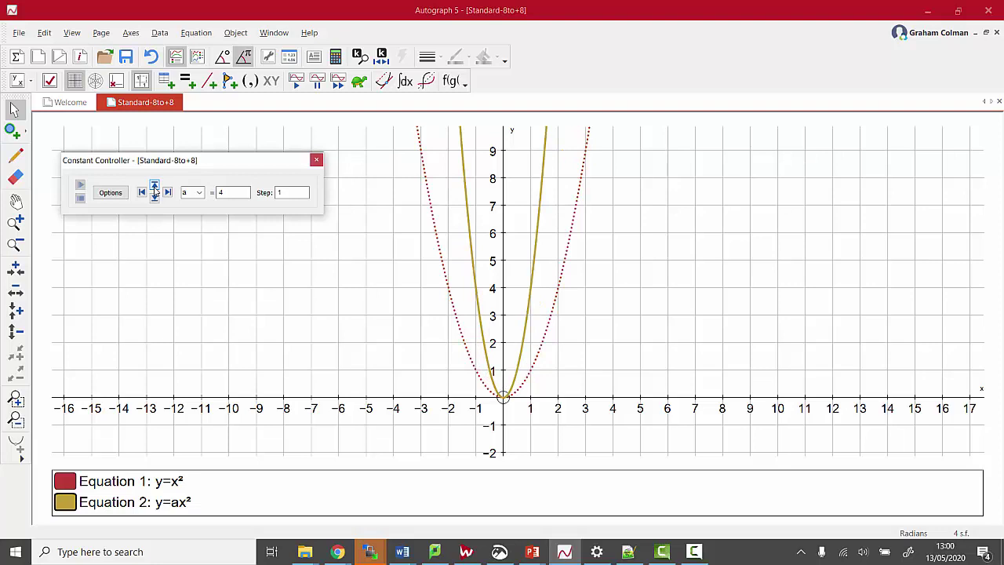
pyautogui.click(154, 188)
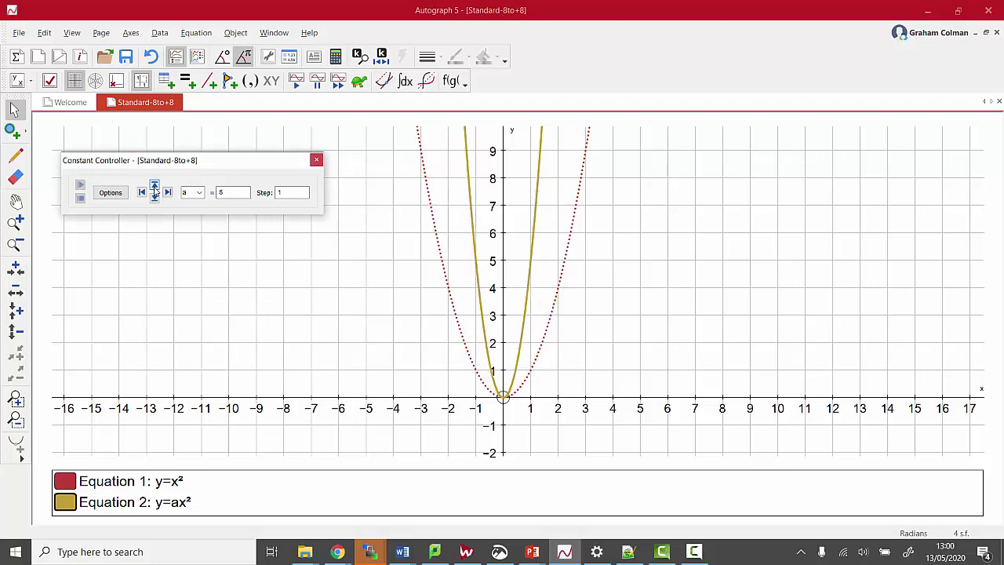
# Place a point on the yellow curve at (1, 5)
pyautogui.click(13, 132)
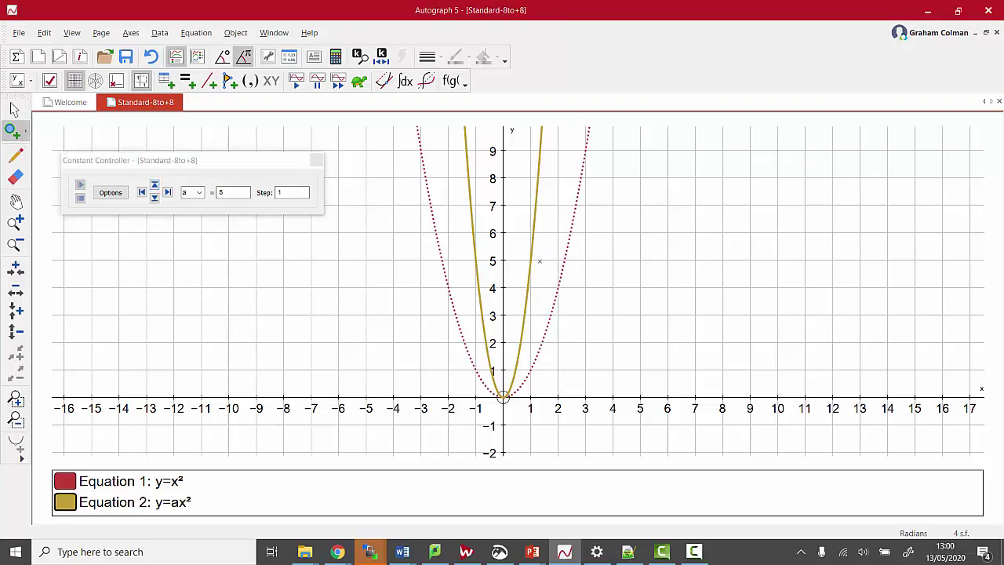
pyautogui.click(530, 260)
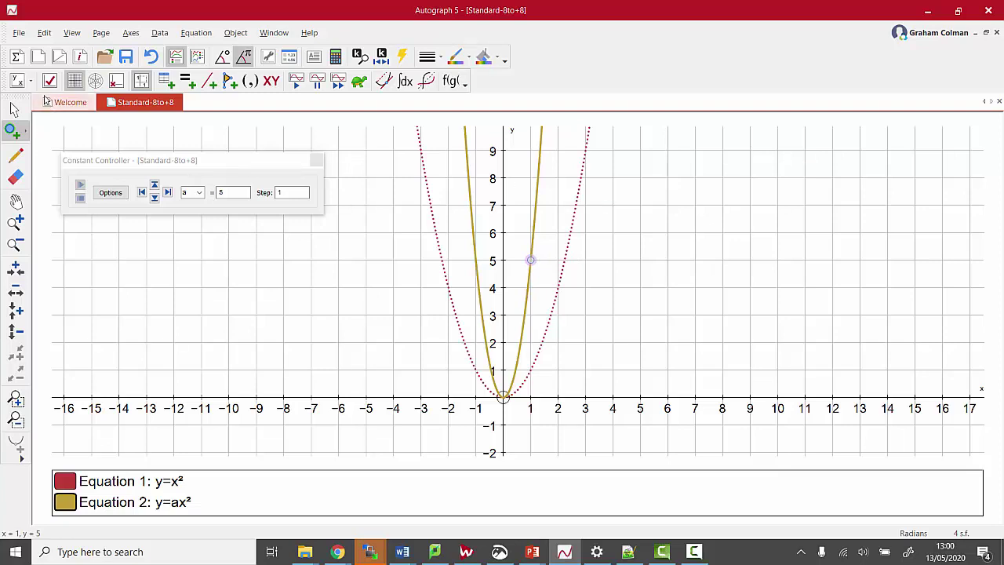
pyautogui.click(14, 110)
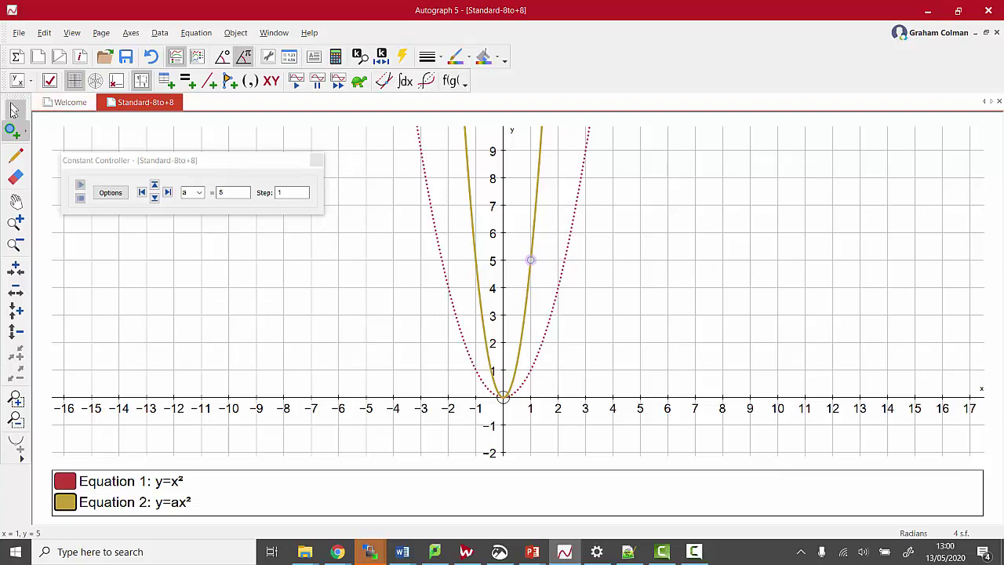
# Lower a to 1 so both parabolas coincide, then raise it back to 5
pyautogui.click(155, 199)
pyautogui.click(155, 198)
pyautogui.click(155, 198)
pyautogui.click(156, 198)
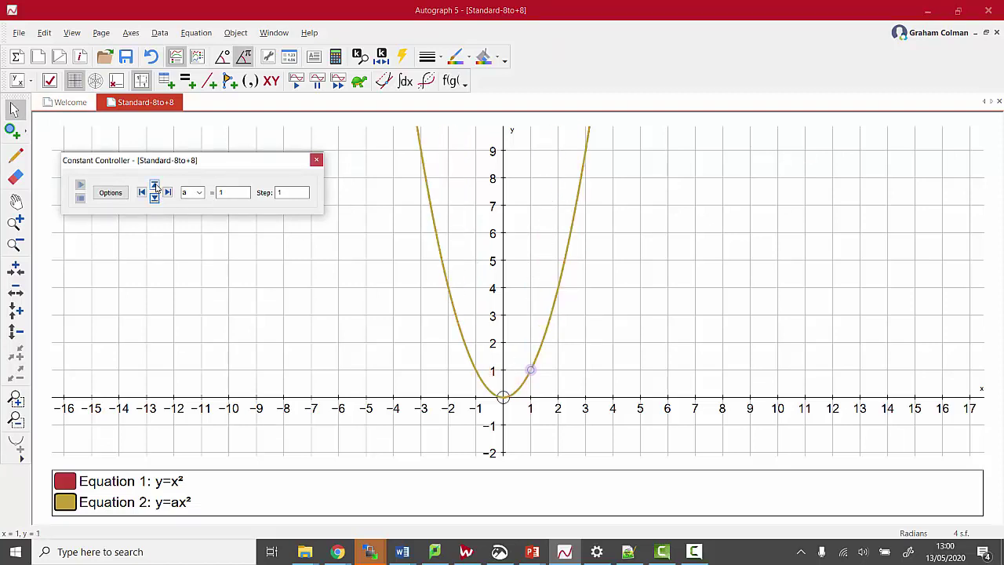
pyautogui.click(155, 186)
pyautogui.click(155, 185)
pyautogui.click(156, 186)
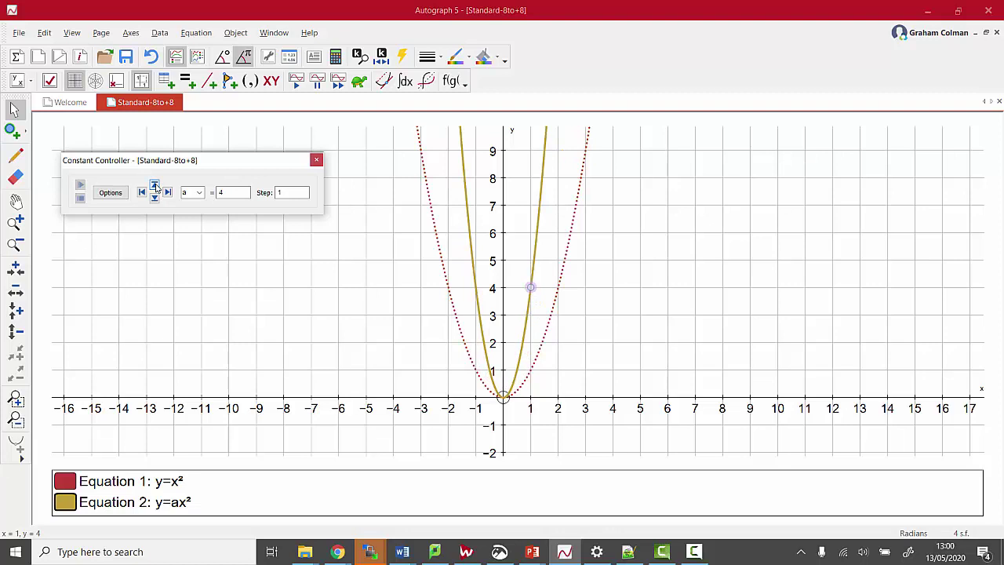
pyautogui.click(155, 185)
# Step a up to 7, down to 3, and finally up to 6
pyautogui.click(156, 186)
pyautogui.click(155, 186)
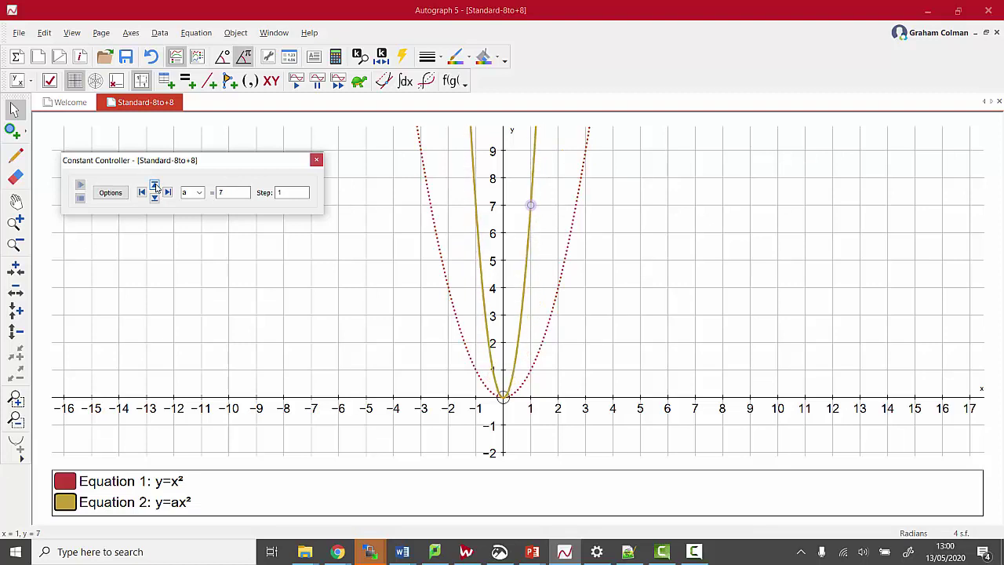
pyautogui.click(155, 198)
pyautogui.click(156, 198)
pyautogui.click(155, 197)
pyautogui.click(155, 198)
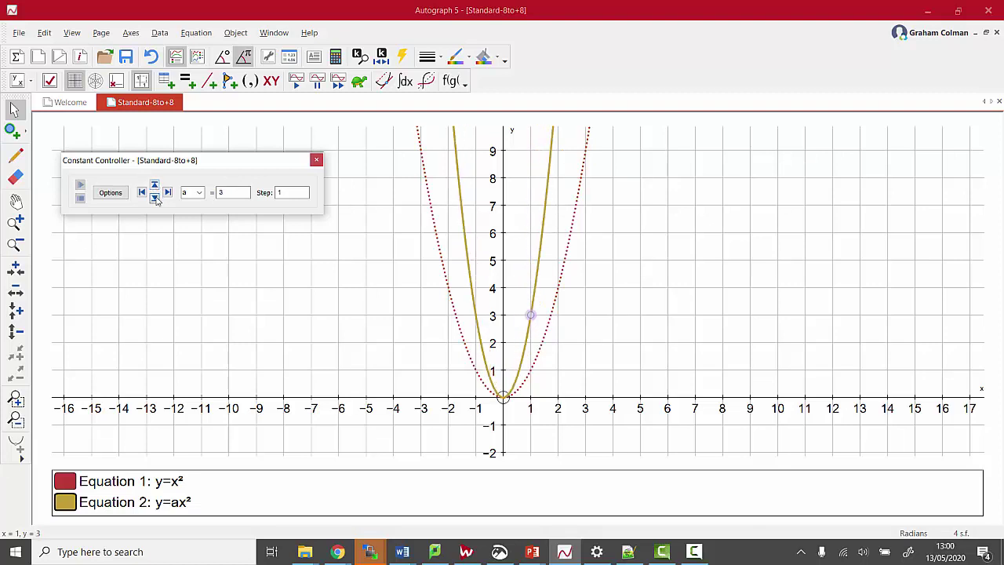
pyautogui.click(155, 197)
pyautogui.click(155, 198)
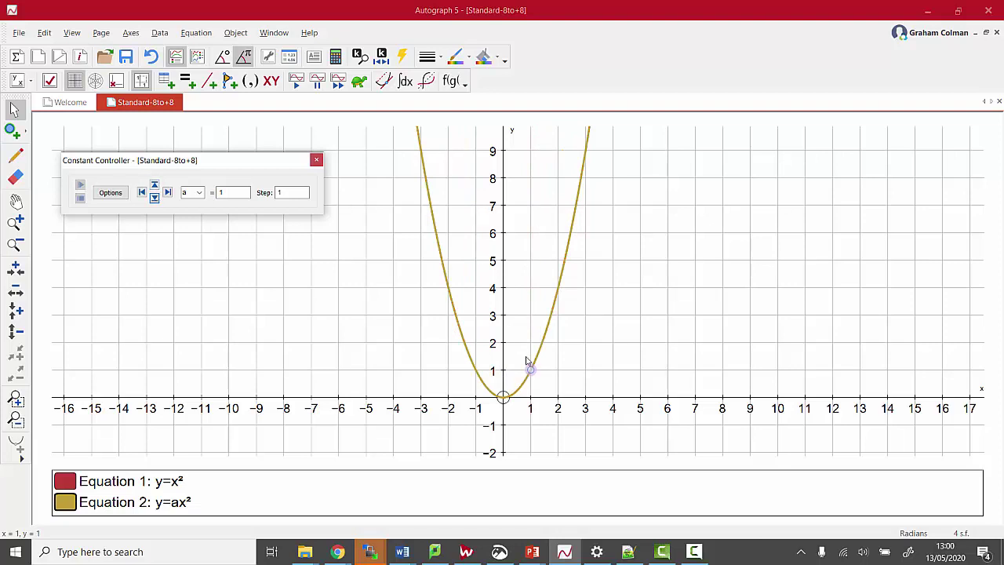
pyautogui.click(156, 186)
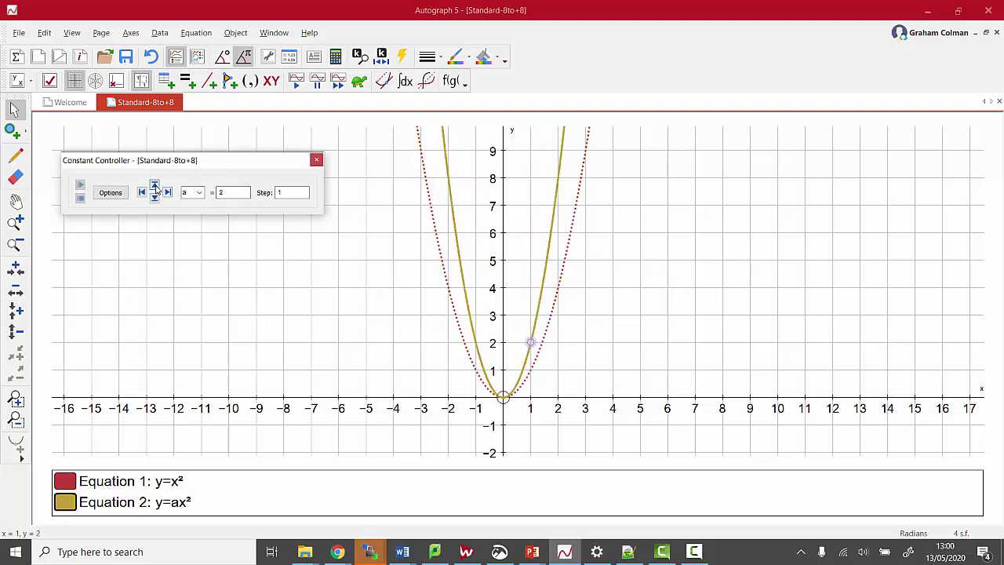
pyautogui.click(155, 186)
pyautogui.click(155, 186)
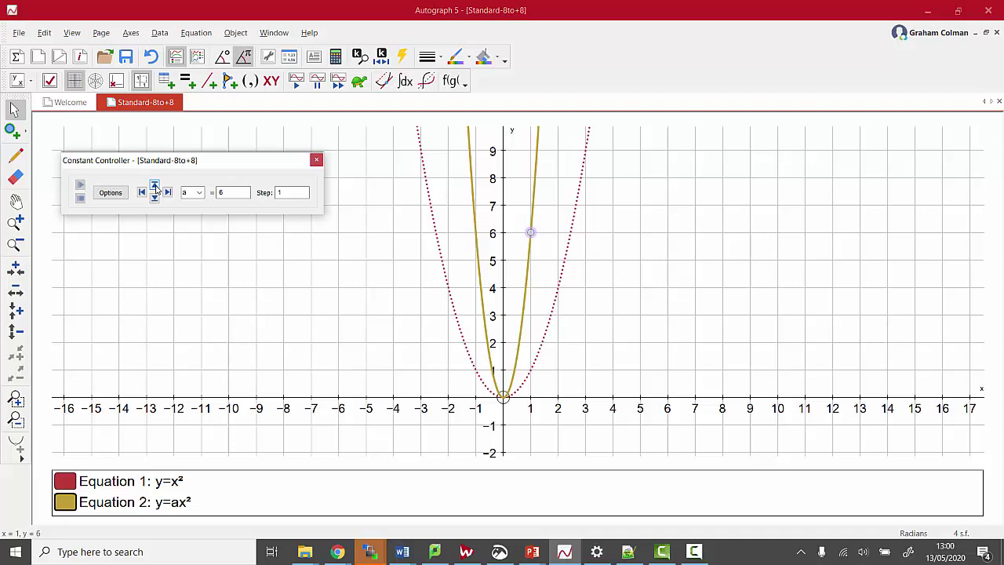
# Edit Equation 2 to read y=a(x+b)²
pyautogui.click(182, 511)
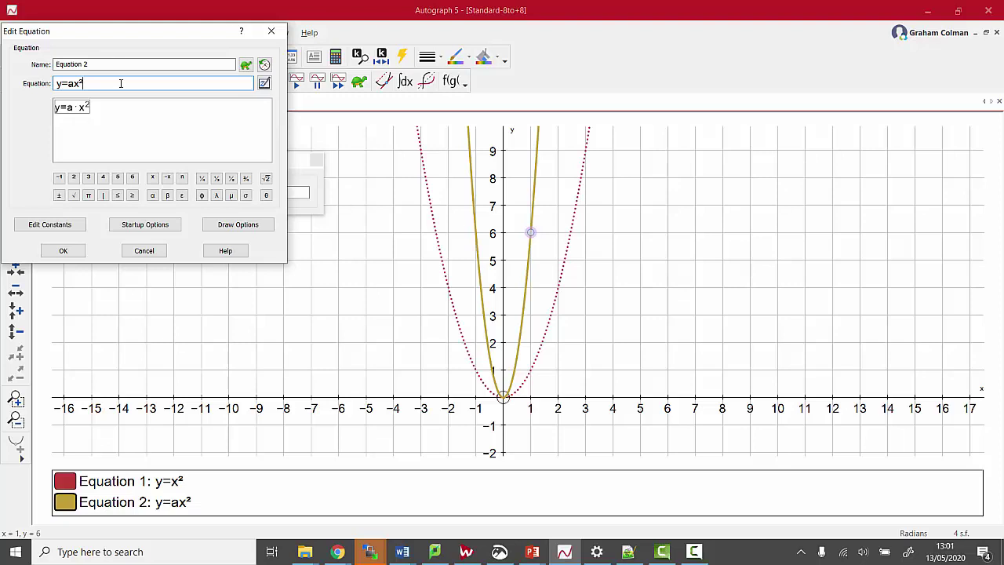
pyautogui.write('+b')
pyautogui.press('Delete')
pyautogui.press('Delete')
pyautogui.write('(x+b)')
pyautogui.press('Return')
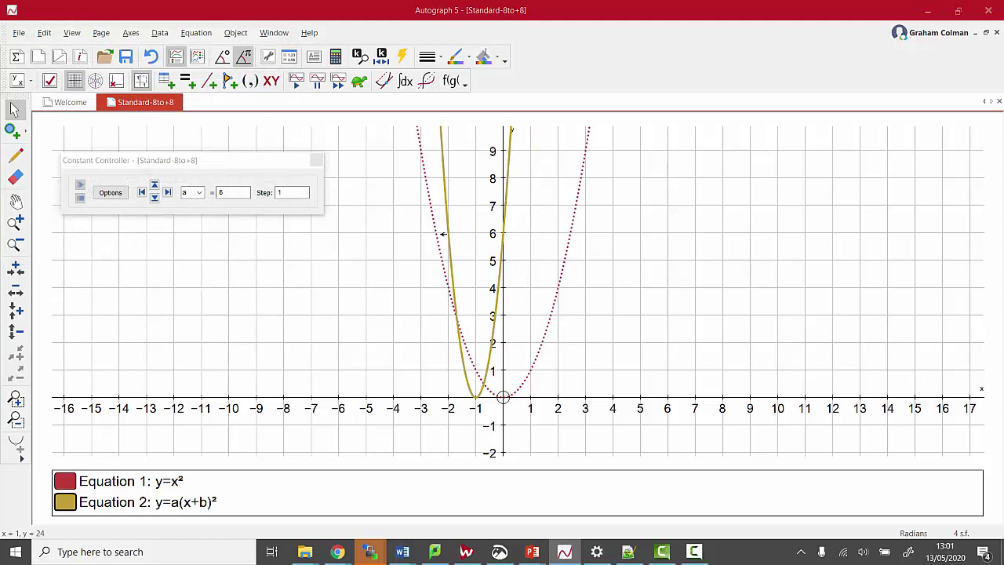
# Switch the controller to constant b and step it from 0 to 4
pyautogui.click(188, 192)
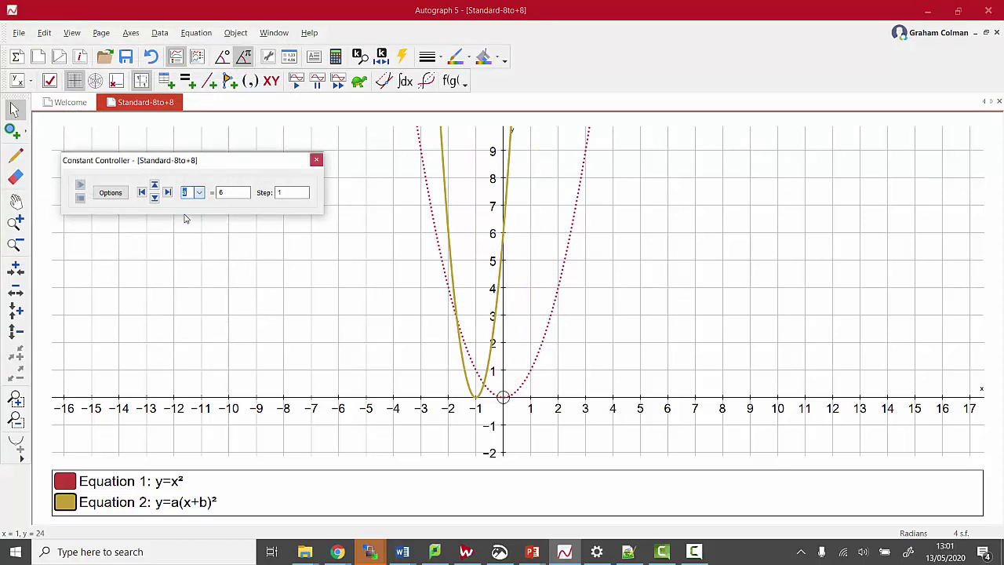
pyautogui.click(186, 218)
pyautogui.click(155, 197)
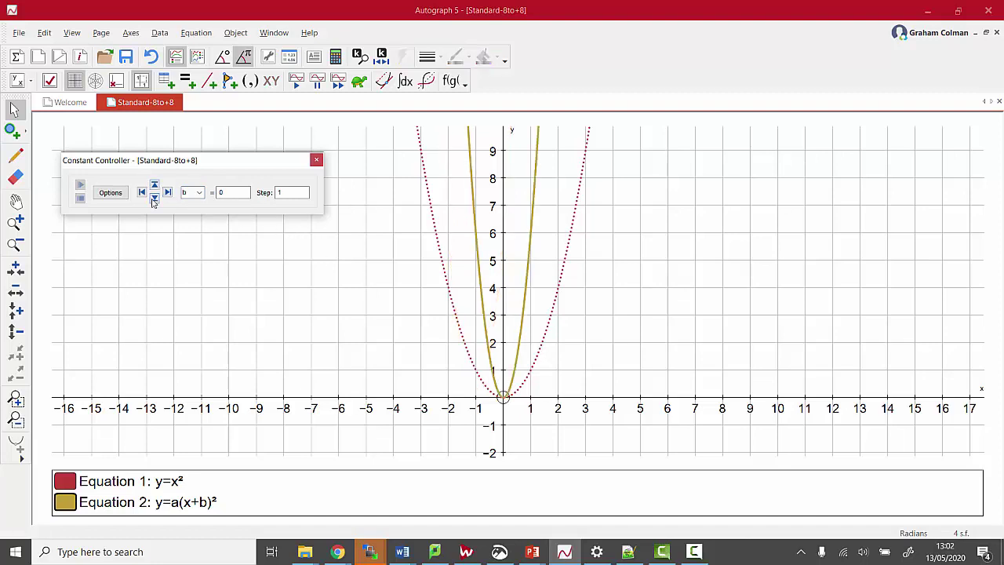
pyautogui.click(154, 186)
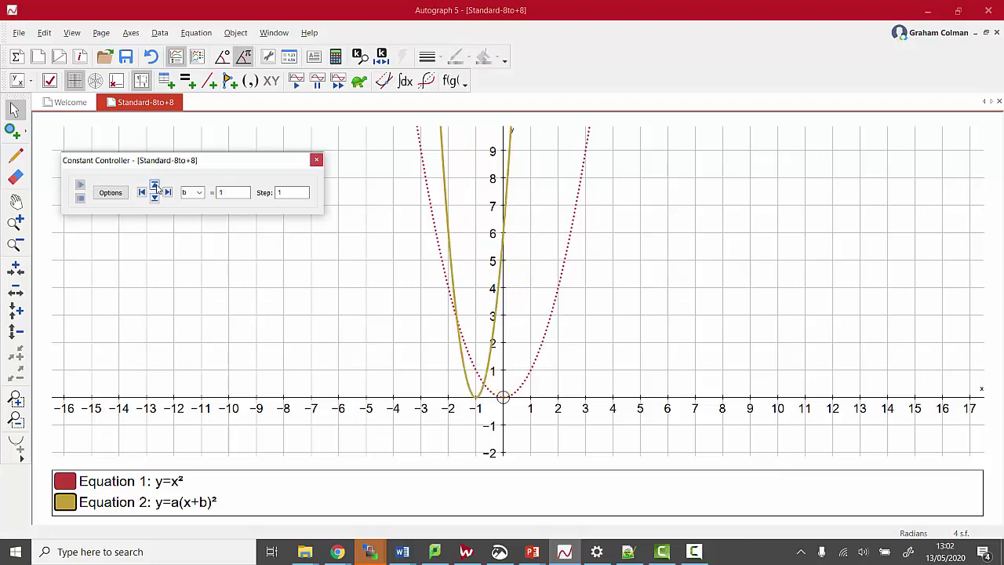
pyautogui.click(156, 186)
pyautogui.click(155, 186)
pyautogui.click(156, 186)
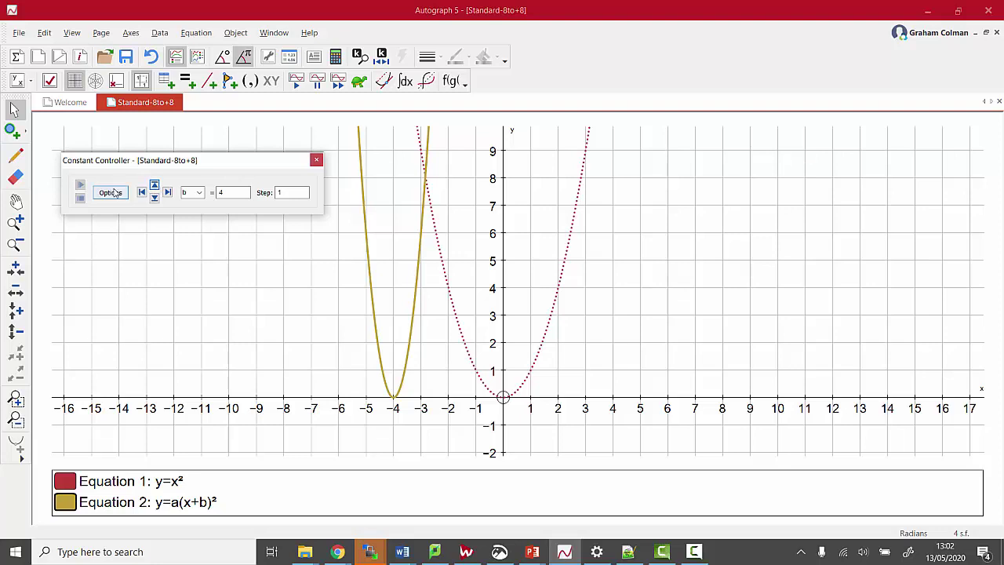
# Set b to animate up and down at a faster speed and start the animation
pyautogui.click(113, 193)
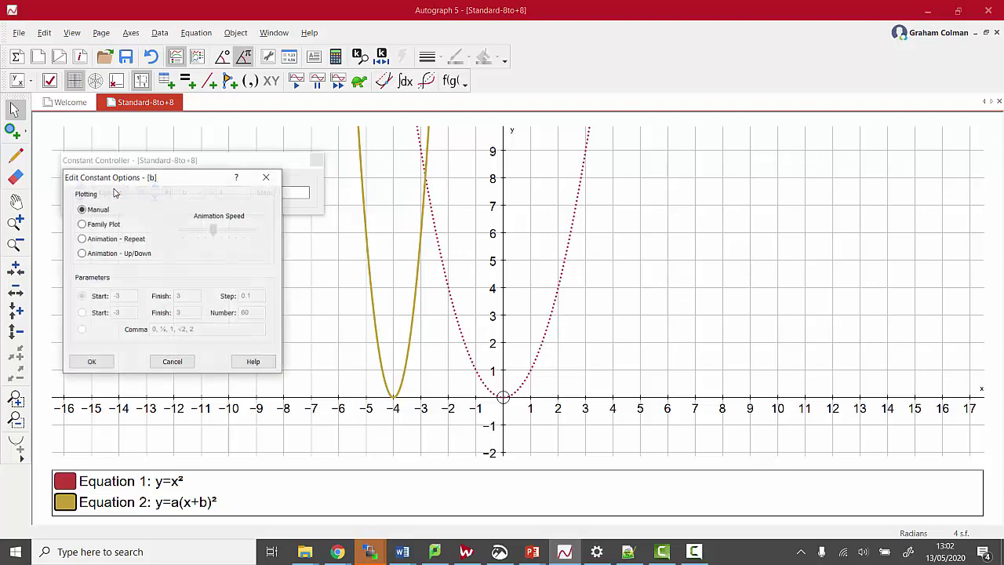
pyautogui.click(81, 255)
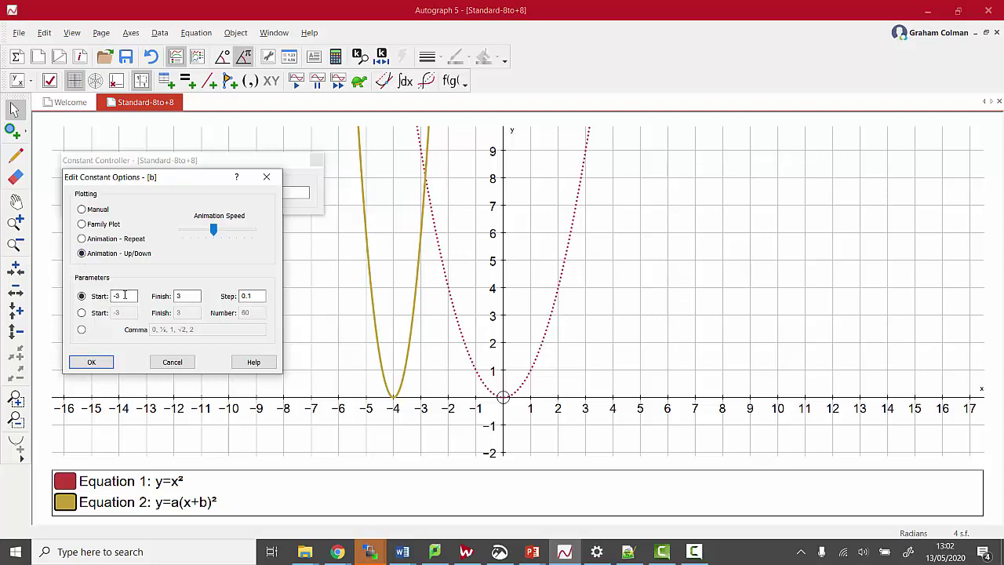
pyautogui.moveTo(216, 229); pyautogui.dragTo(238, 229)
pyautogui.click(91, 361)
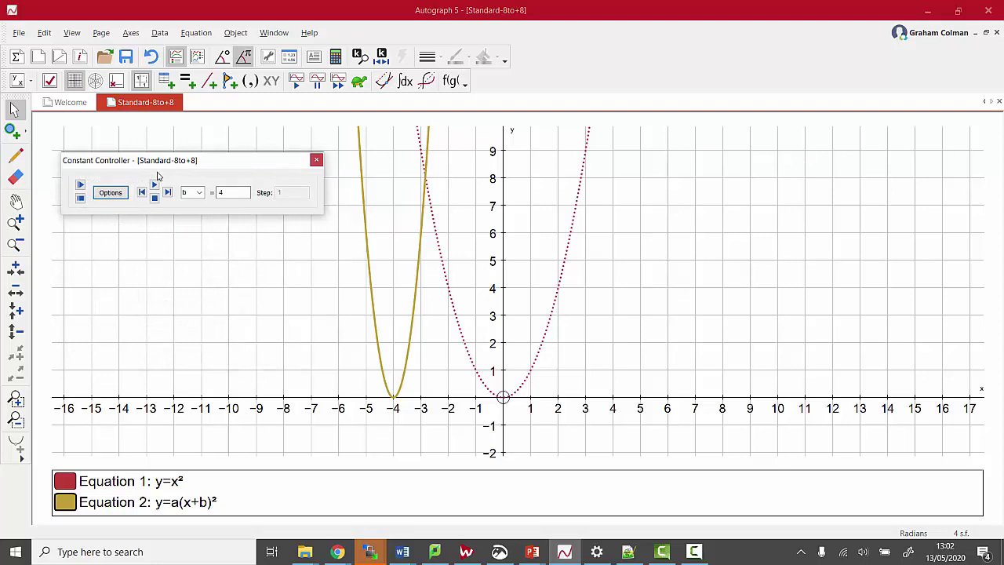
pyautogui.click(155, 185)
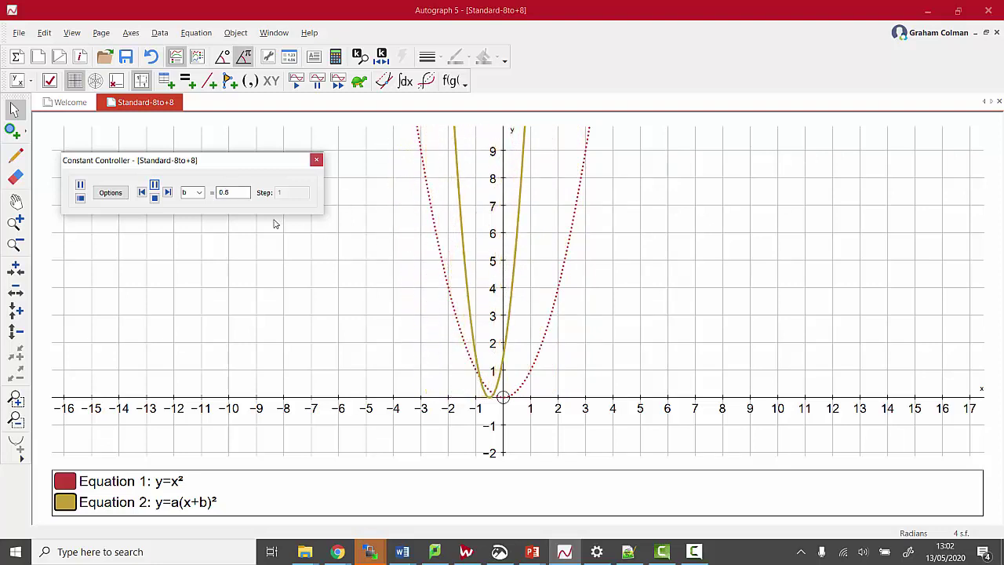
pyautogui.click(196, 192)
# Switch the controller to a and set it to animate up and down faster
pyautogui.click(190, 208)
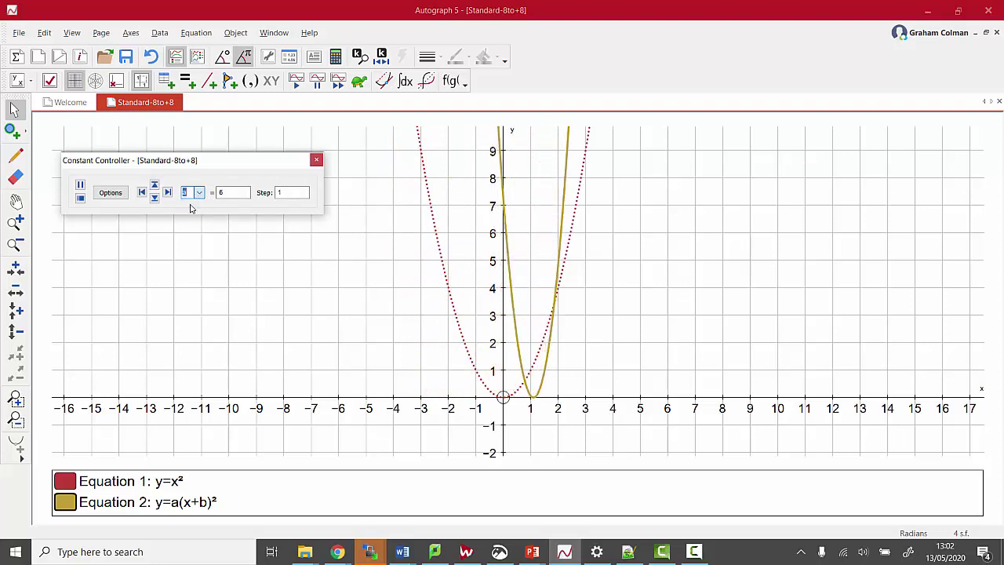
pyautogui.click(111, 192)
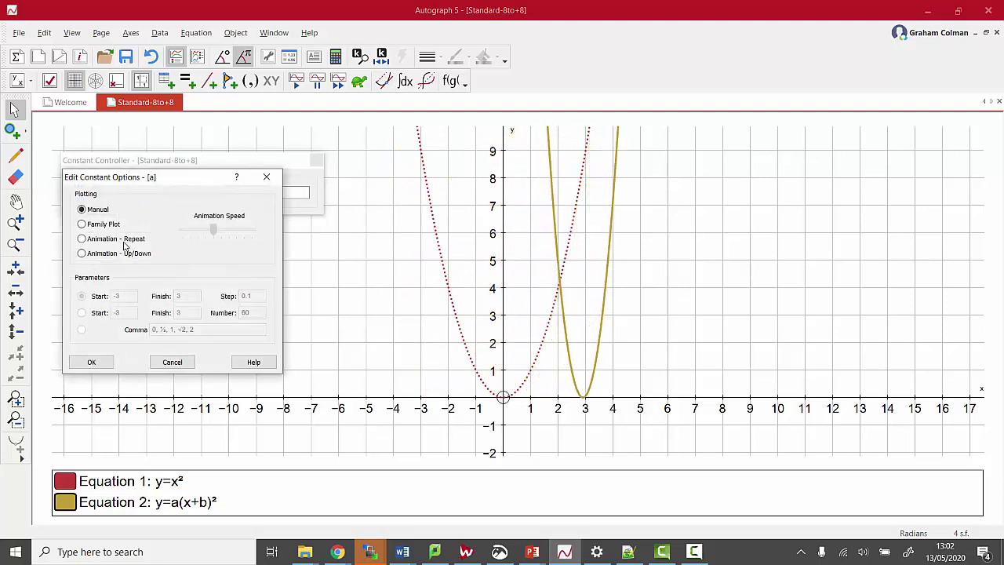
pyautogui.click(82, 254)
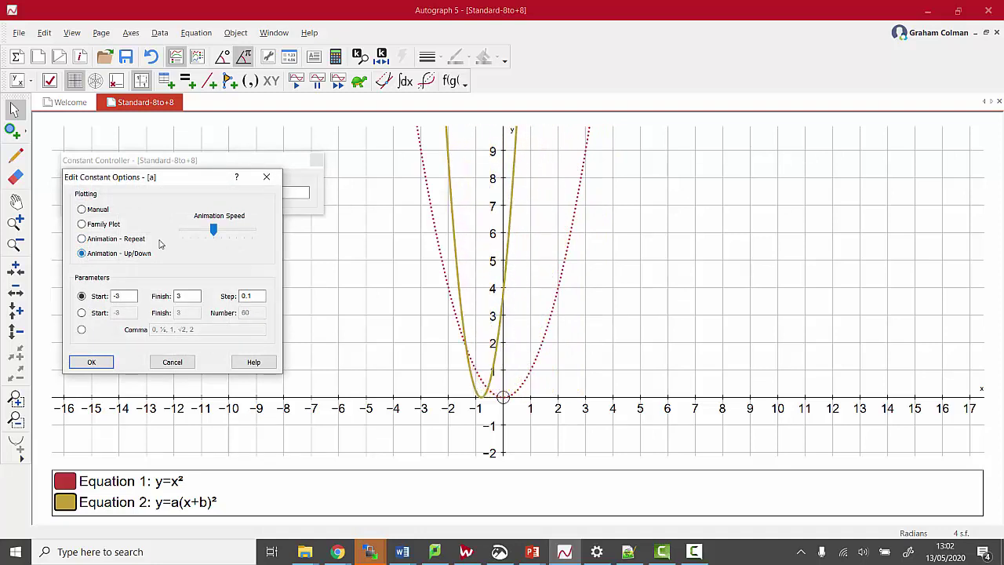
pyautogui.moveTo(213, 228); pyautogui.dragTo(235, 231)
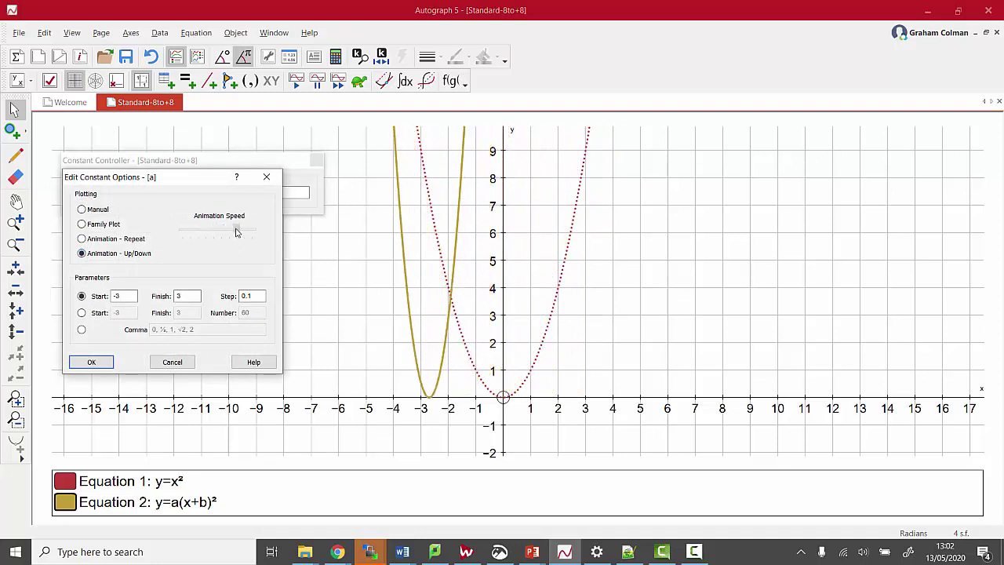
pyautogui.click(91, 363)
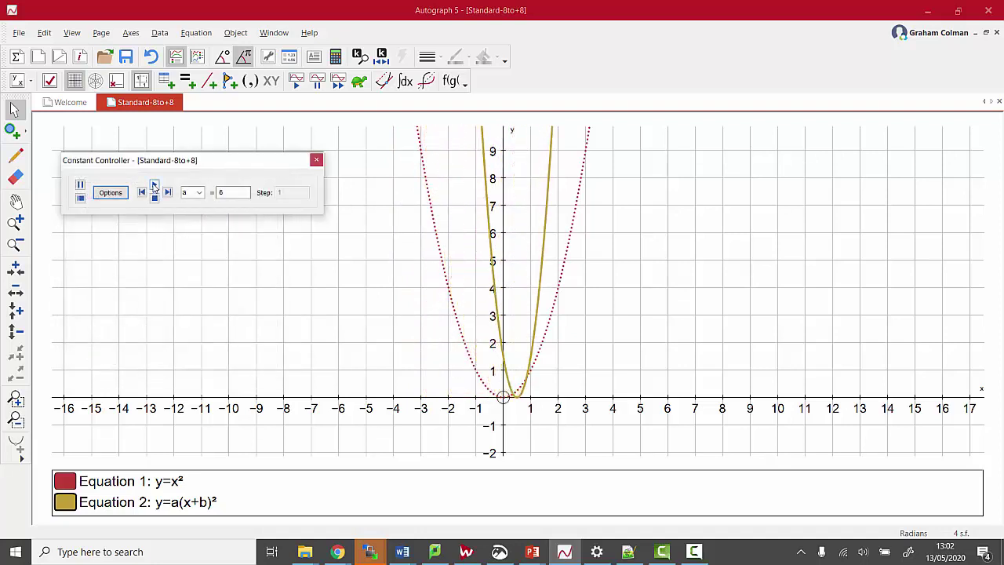
# Play the animation of a and pan the graph up to show y down to -6
pyautogui.click(154, 186)
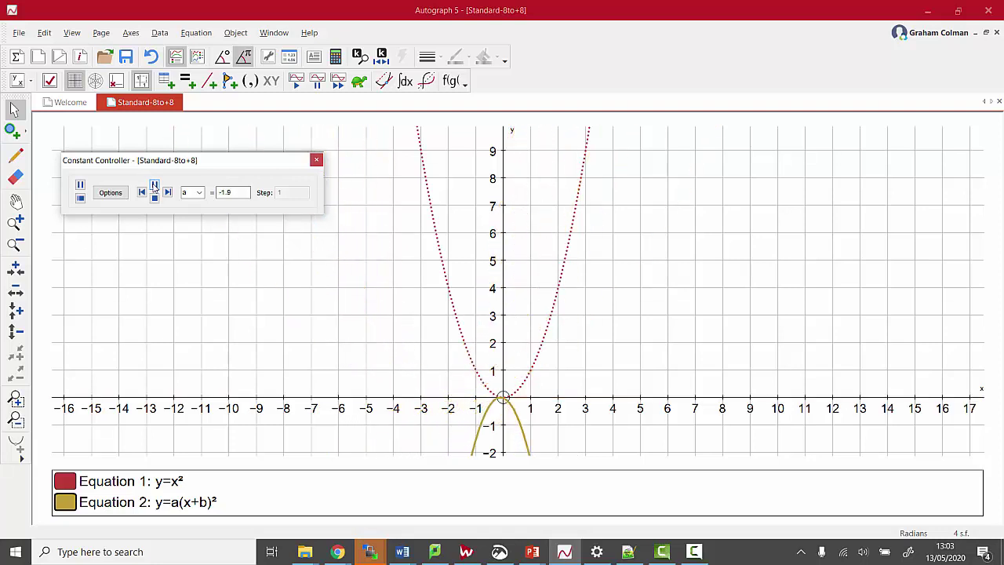
pyautogui.click(15, 201)
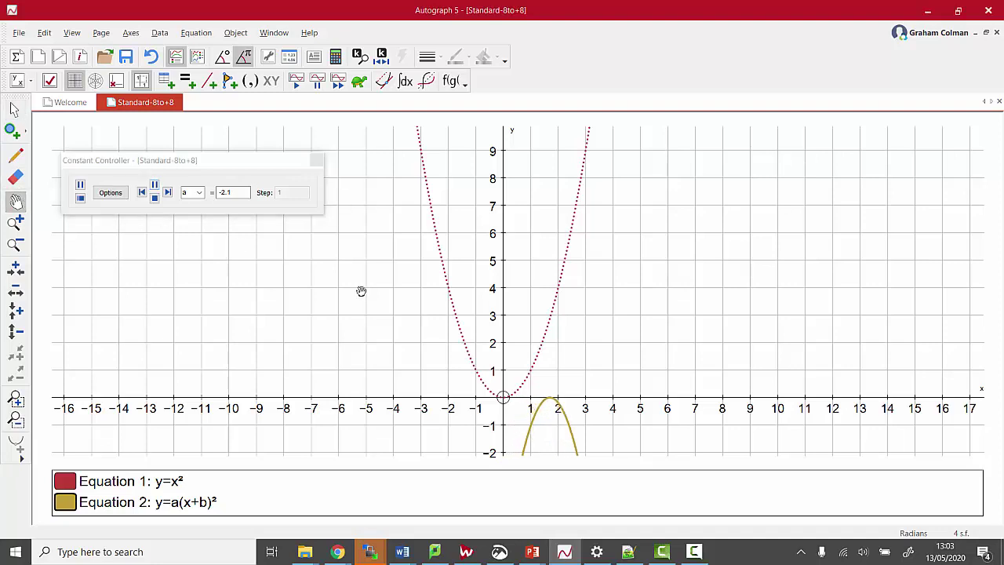
pyautogui.moveTo(397, 314); pyautogui.dragTo(397, 186)
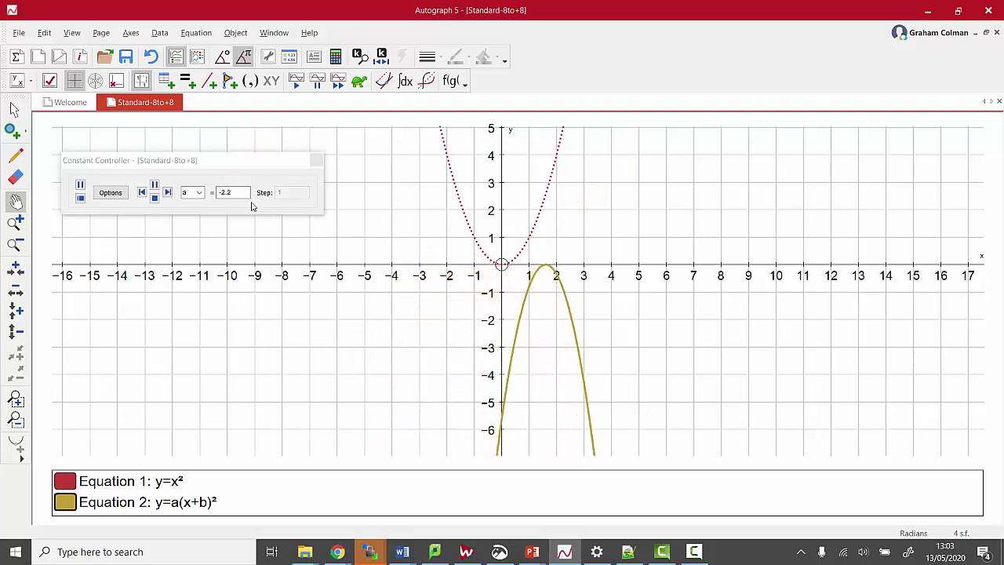
pyautogui.click(155, 198)
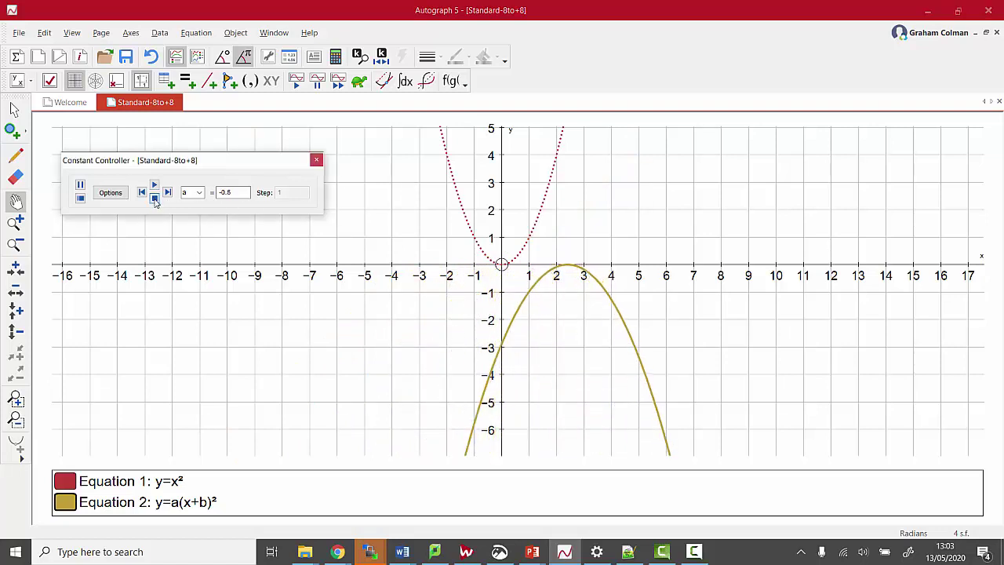
# Stop the constant animation and plot y=2^x on a fresh graph
pyautogui.click(155, 197)
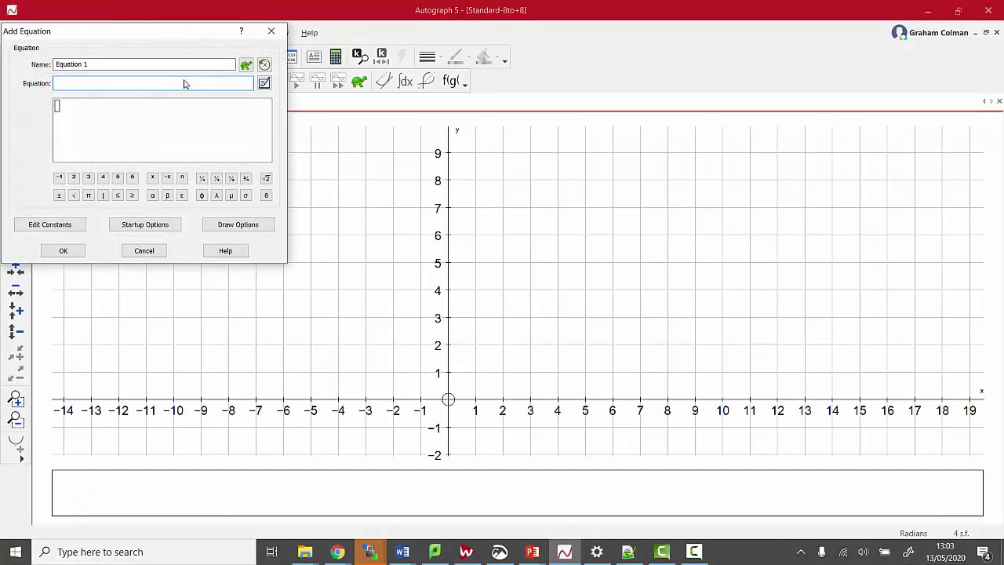
pyautogui.write('y=2^x')
pyautogui.press('Return')
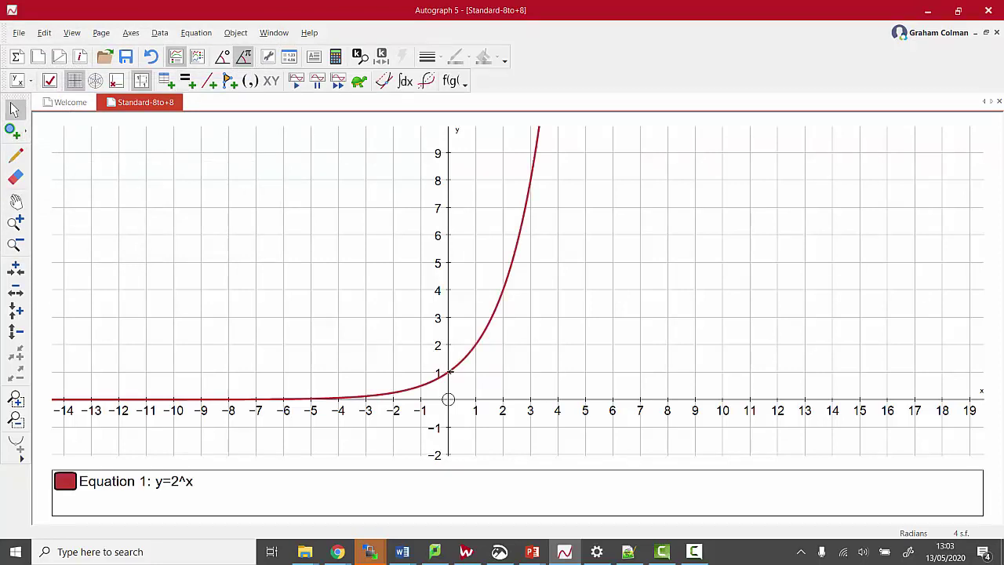
pyautogui.click(461, 366)
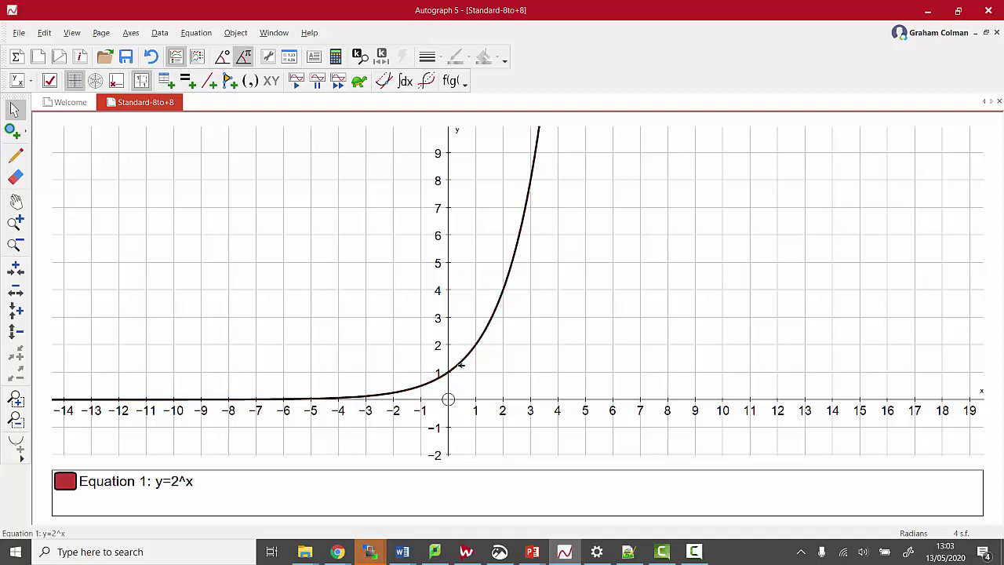
# Change Equation 1 to y=a^x, step a up to 6 then down to 2, and select the curve
pyautogui.doubleClick(97, 160)
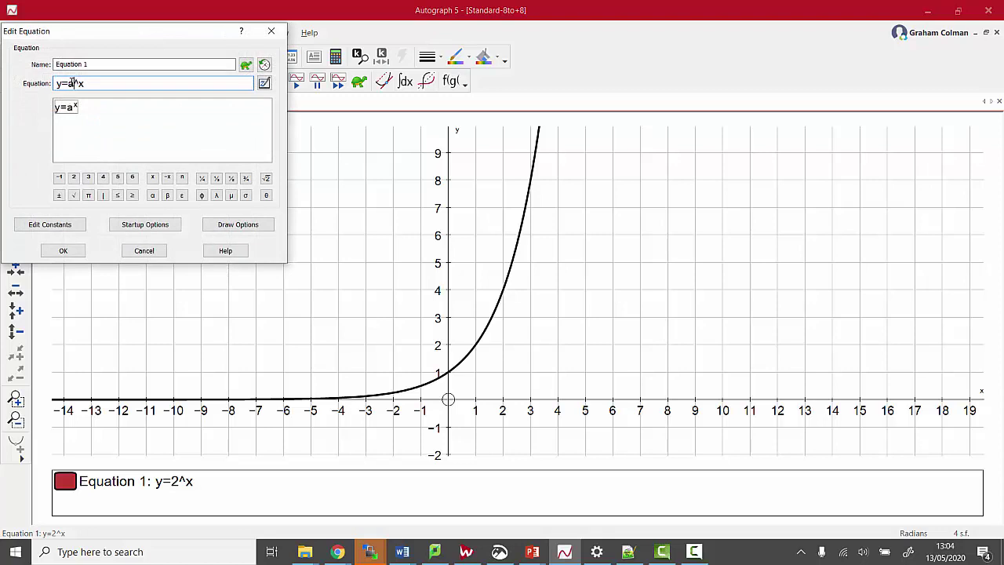
pyautogui.press('Return')
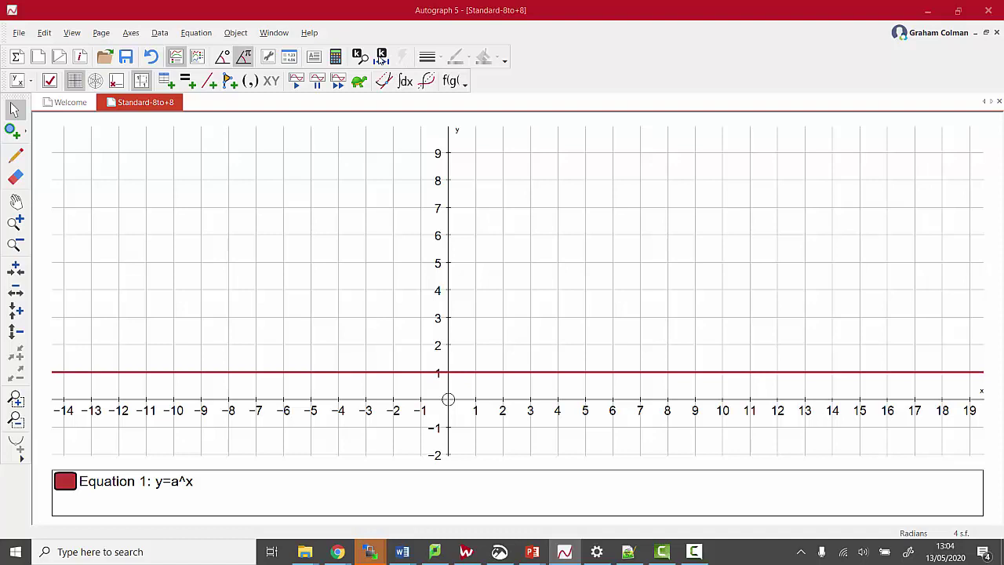
pyautogui.click(382, 58)
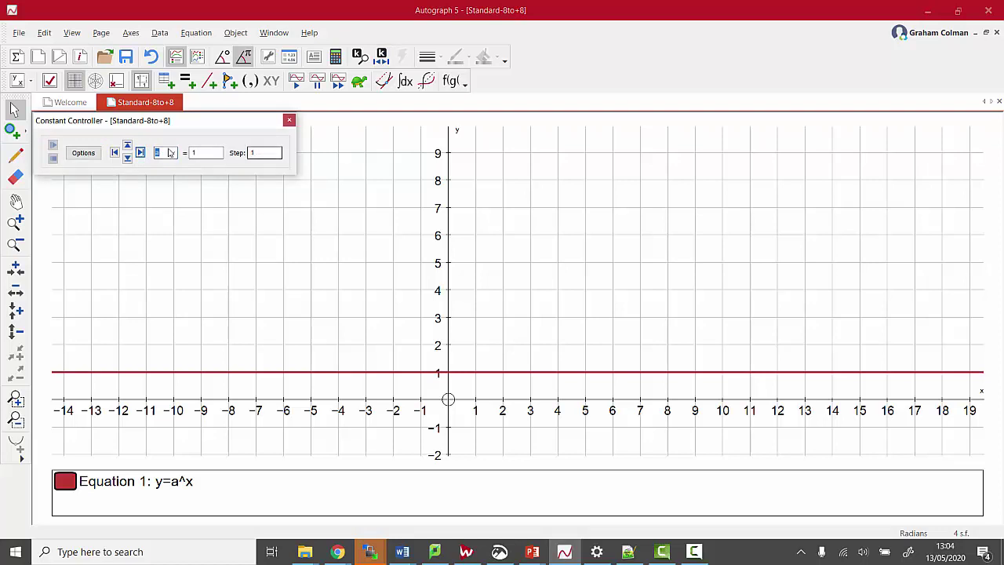
pyautogui.click(127, 146)
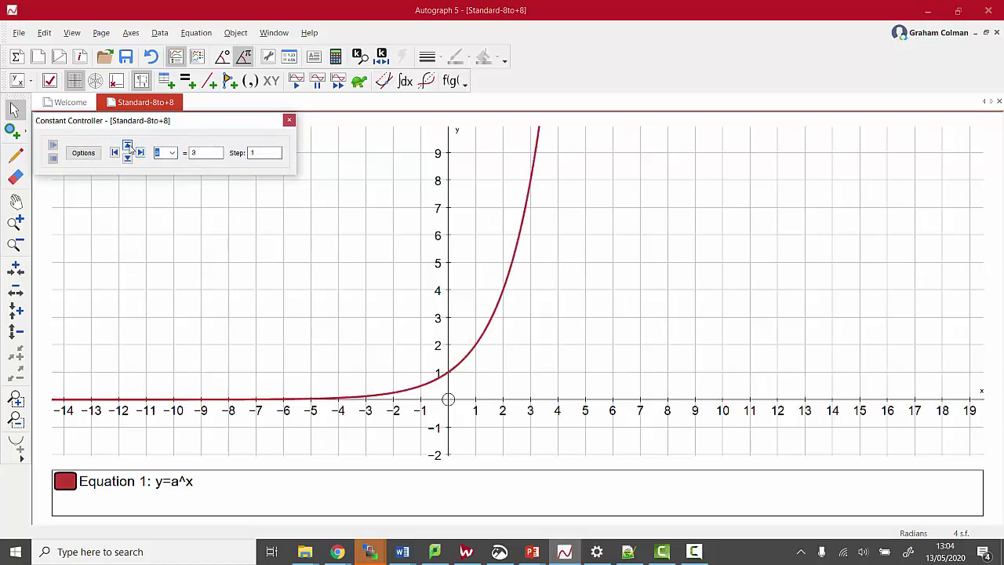
pyautogui.click(127, 147)
pyautogui.click(127, 146)
pyautogui.click(127, 147)
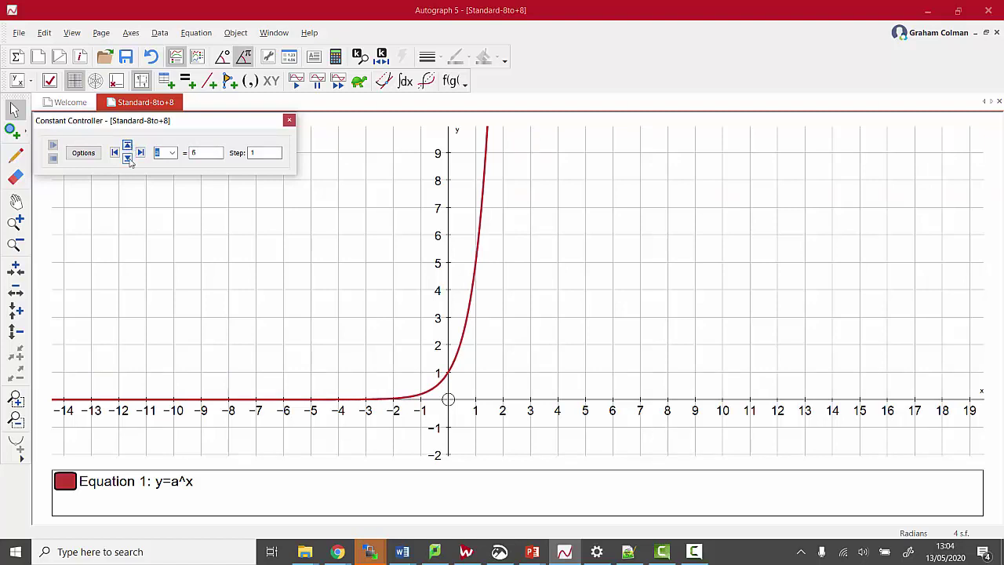
pyautogui.click(127, 158)
pyautogui.click(127, 157)
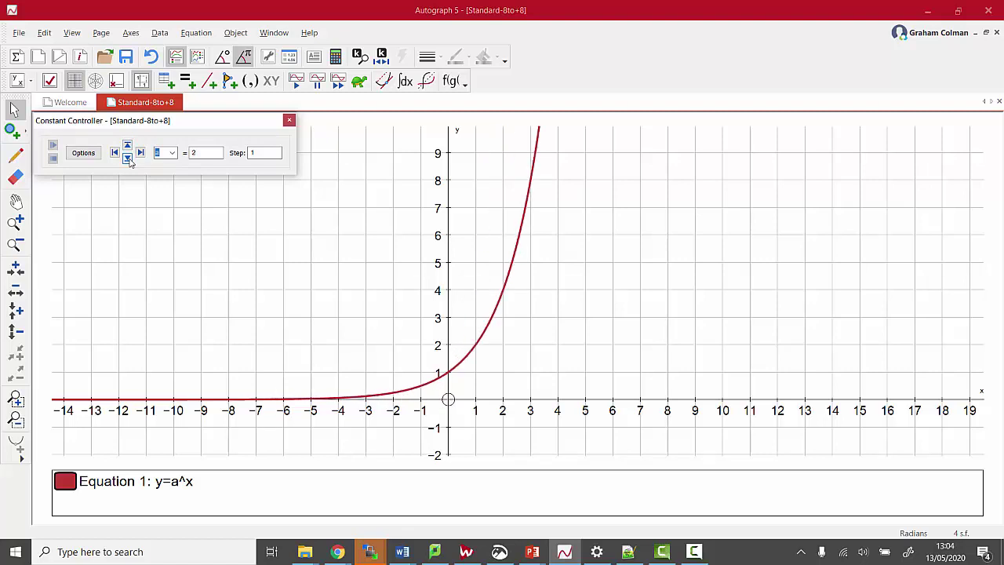
pyautogui.click(491, 323)
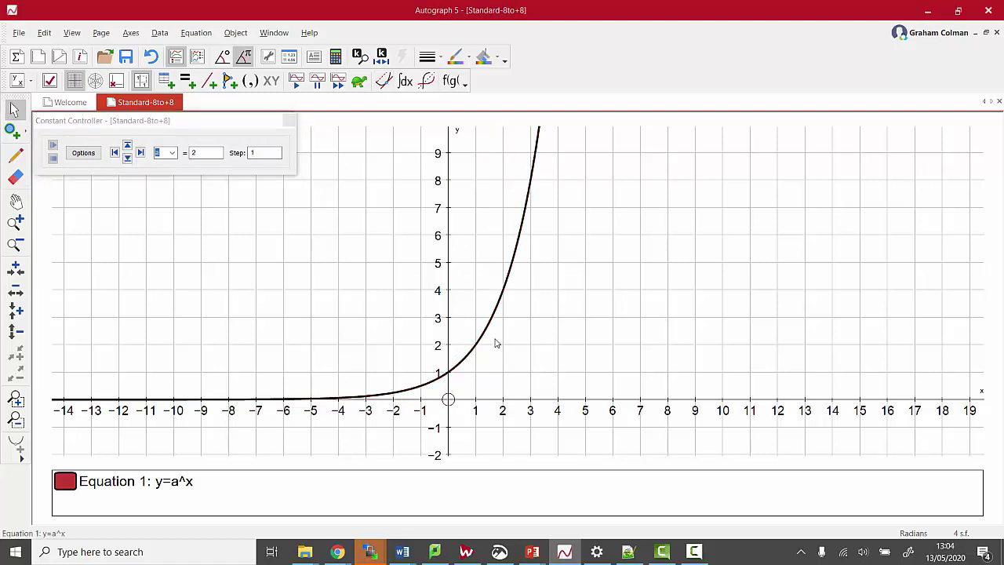
# Add the dashed 1st gradient curve of Equation 1 alongside y=a^x
pyautogui.click(383, 81)
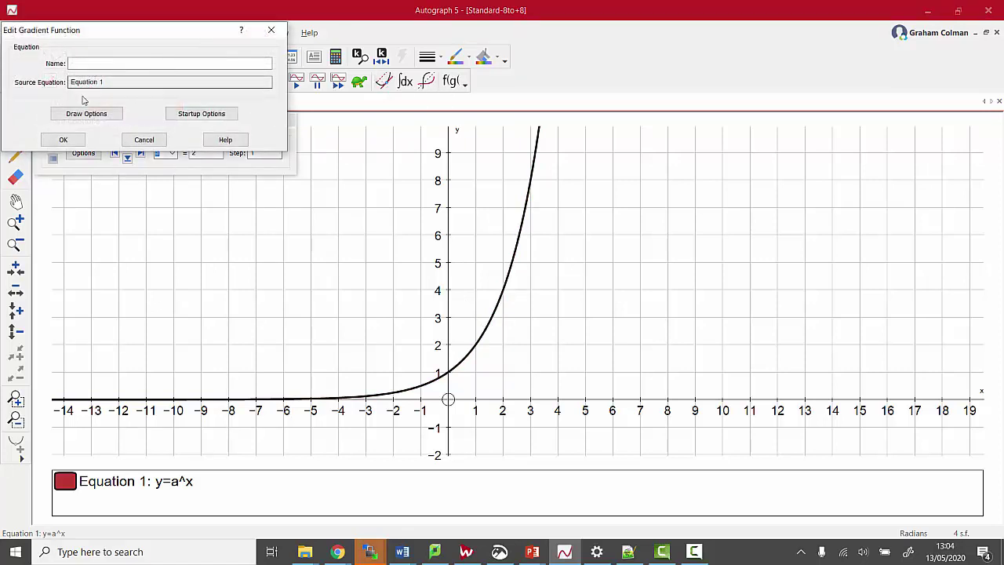
pyautogui.click(66, 139)
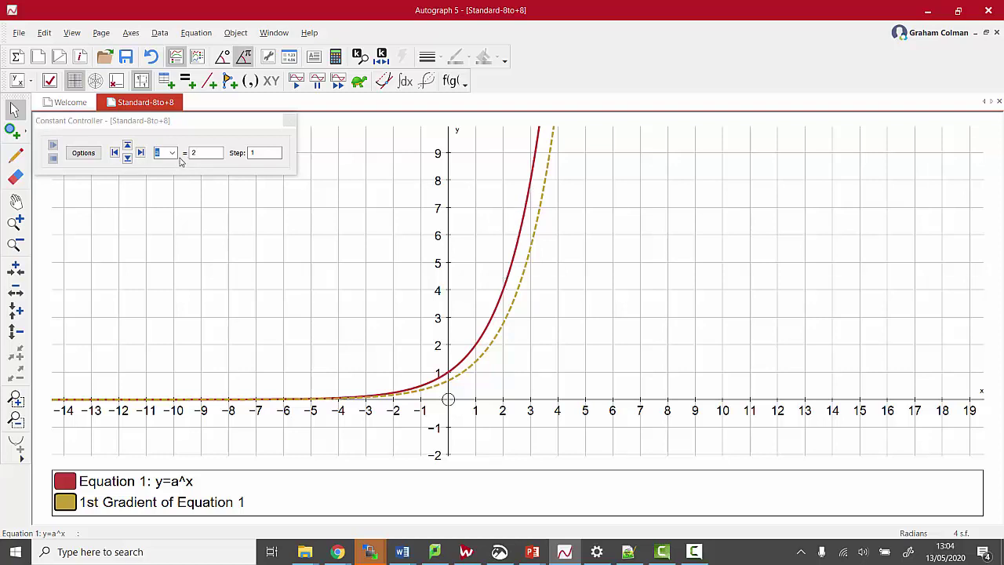
# Set the step for a to 0.1 and lower a to 1.5
pyautogui.click(114, 154)
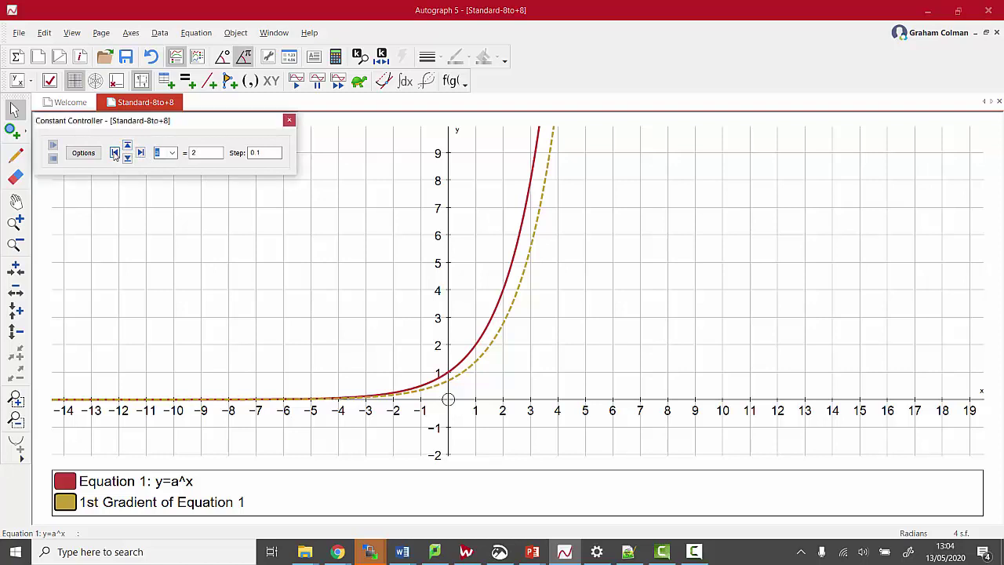
pyautogui.click(126, 157)
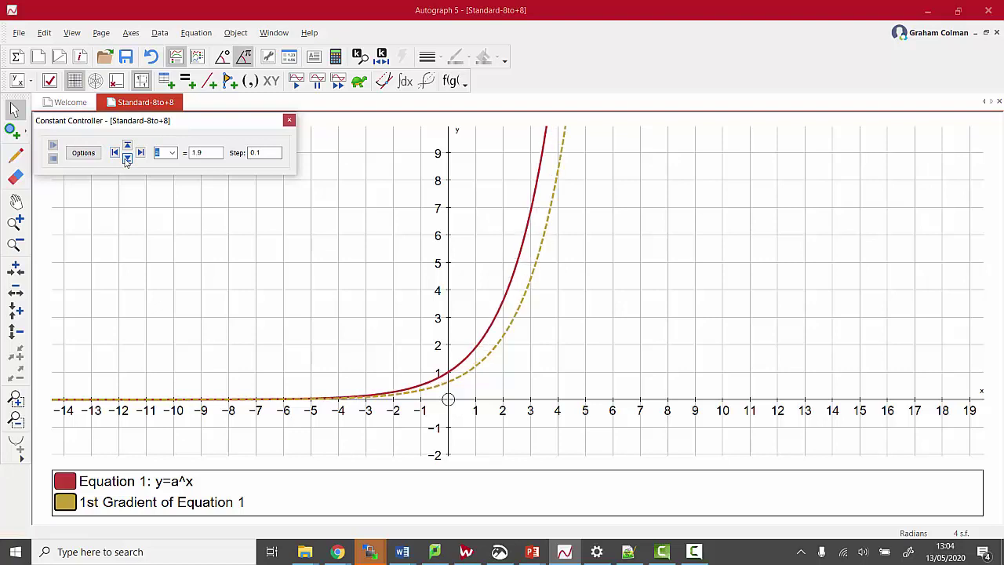
pyautogui.click(126, 158)
pyautogui.click(127, 158)
pyautogui.click(126, 158)
pyautogui.click(126, 158)
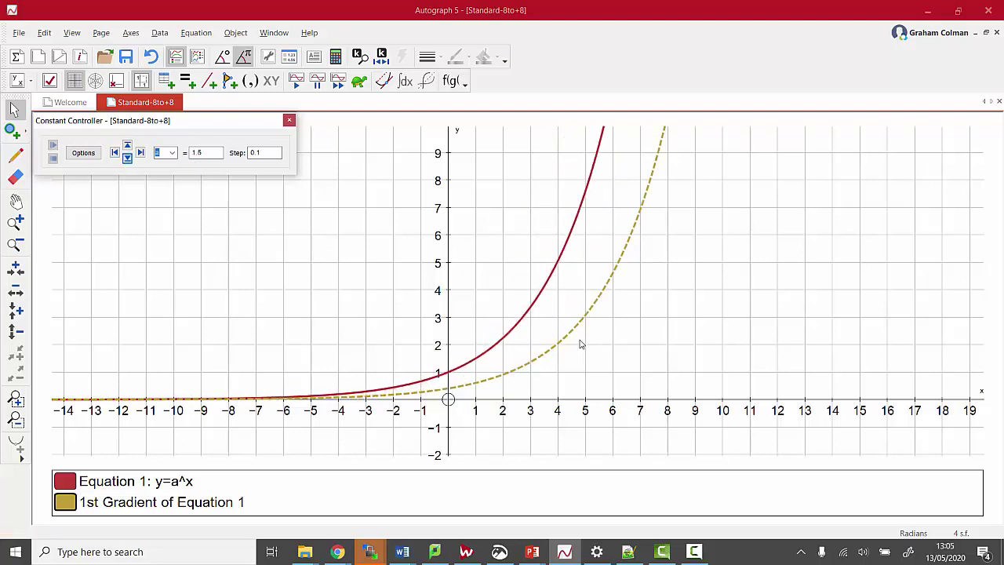
# Raise a in 0.1 steps from 1.5 up to 2.9
pyautogui.click(127, 147)
pyautogui.click(128, 148)
pyautogui.click(128, 148)
pyautogui.click(128, 147)
pyautogui.click(128, 147)
pyautogui.click(128, 148)
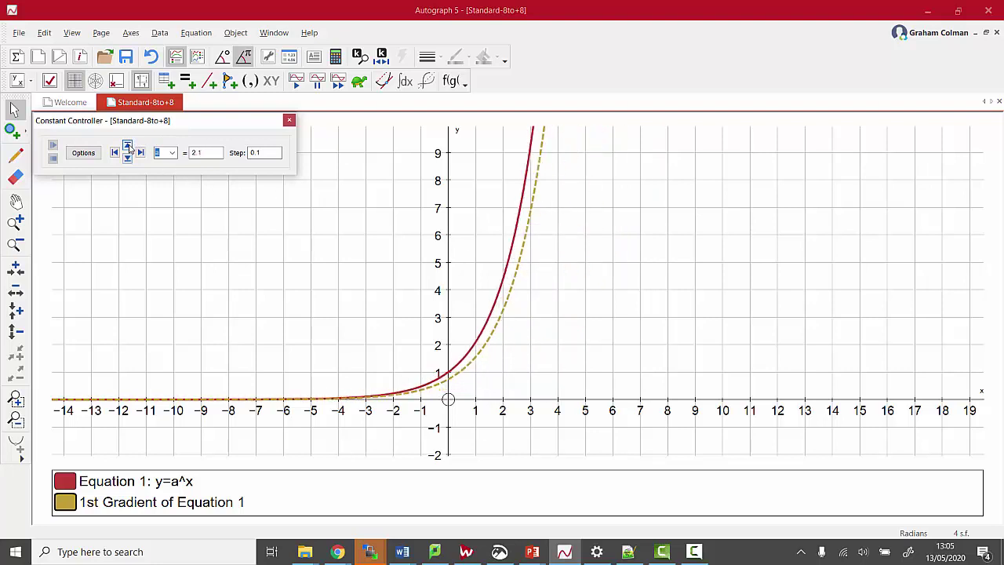
pyautogui.click(128, 148)
pyautogui.click(127, 148)
pyautogui.click(128, 147)
pyautogui.click(128, 148)
pyautogui.click(128, 147)
pyautogui.click(128, 147)
pyautogui.click(128, 147)
pyautogui.click(128, 147)
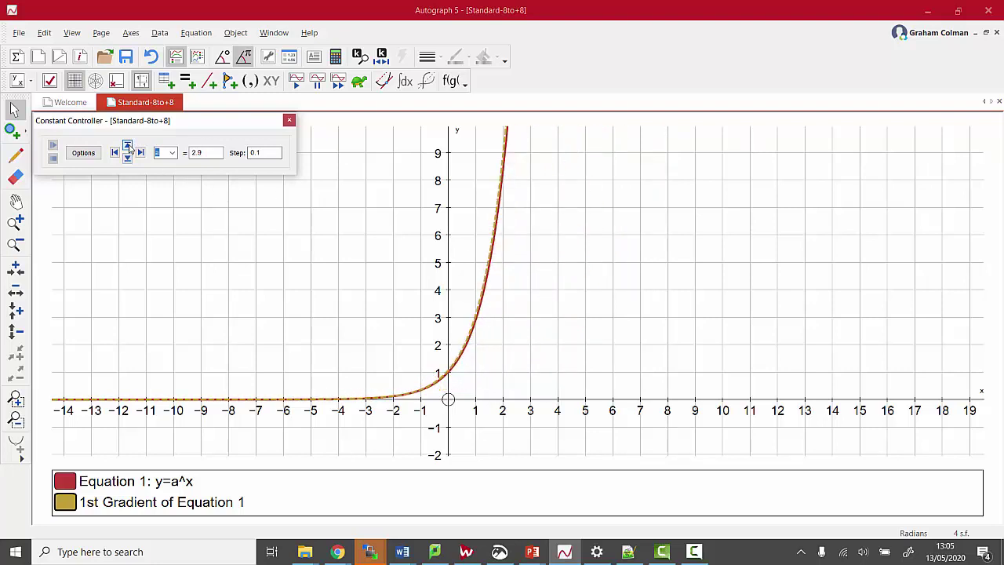
pyautogui.click(127, 148)
pyautogui.click(128, 148)
pyautogui.click(127, 147)
pyautogui.click(128, 147)
pyautogui.click(128, 147)
pyautogui.click(128, 147)
pyautogui.click(128, 148)
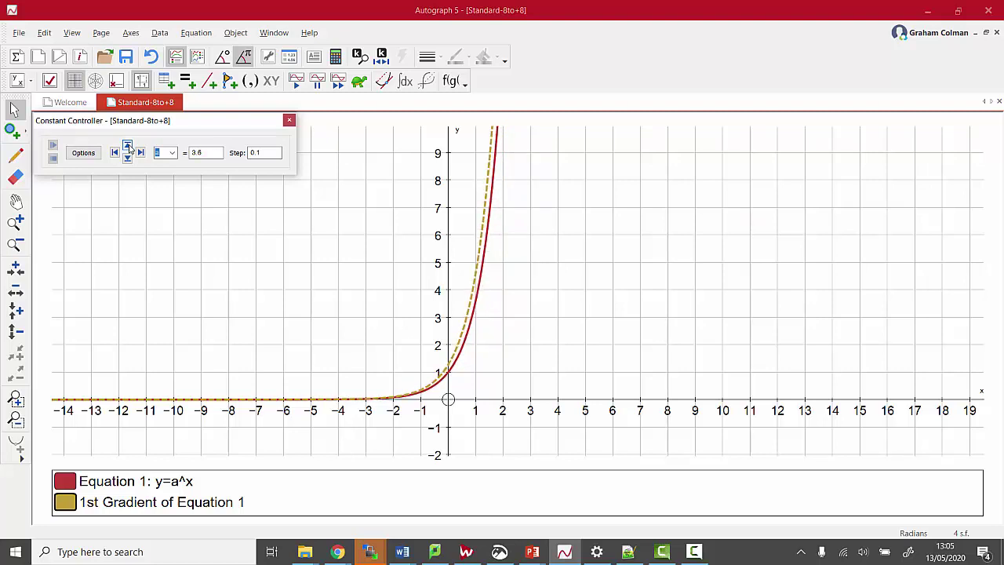
# Bring a back down to 2.7, where y=a^x nearly overlaps its gradient curve
pyautogui.click(17, 224)
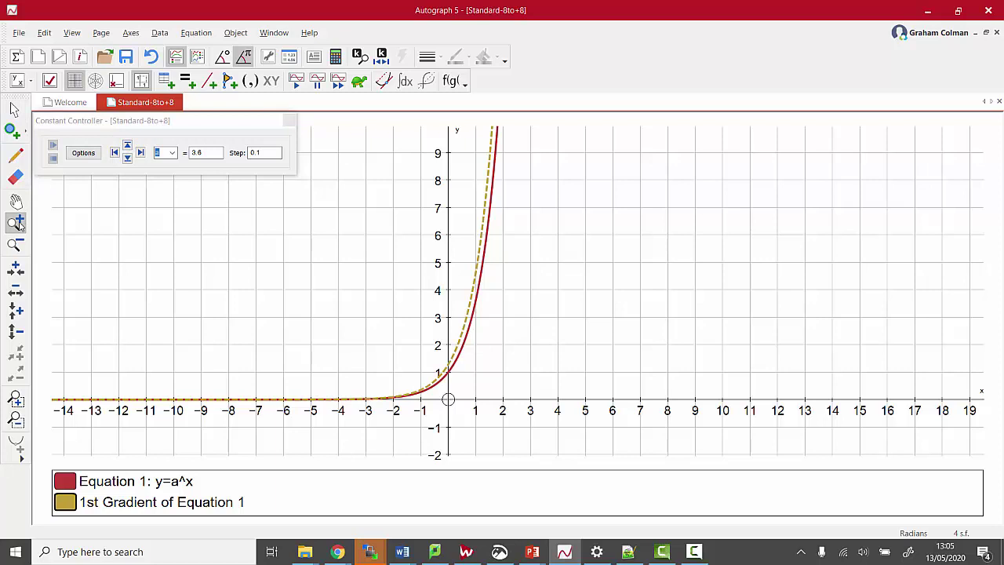
pyautogui.click(14, 109)
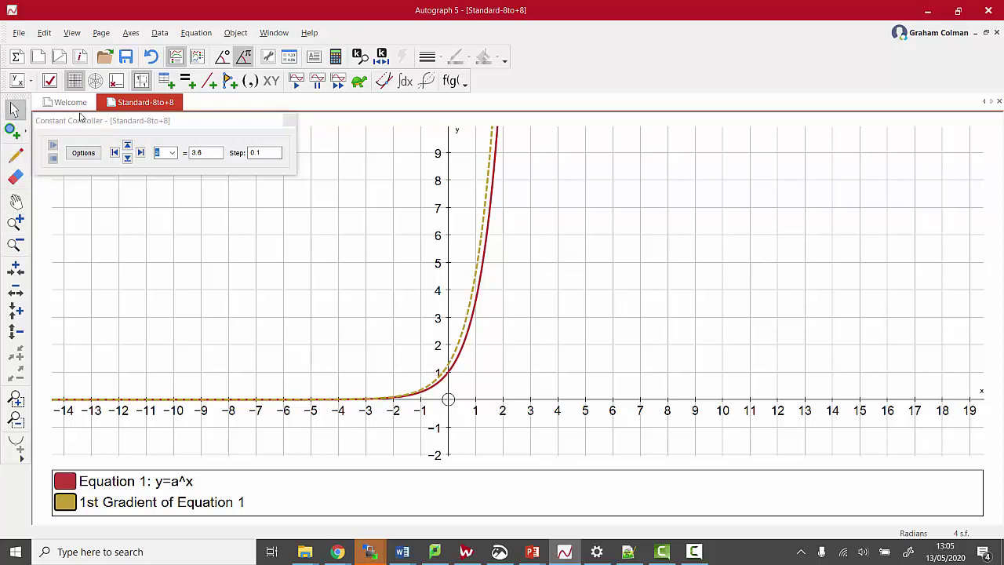
pyautogui.click(127, 158)
pyautogui.click(127, 158)
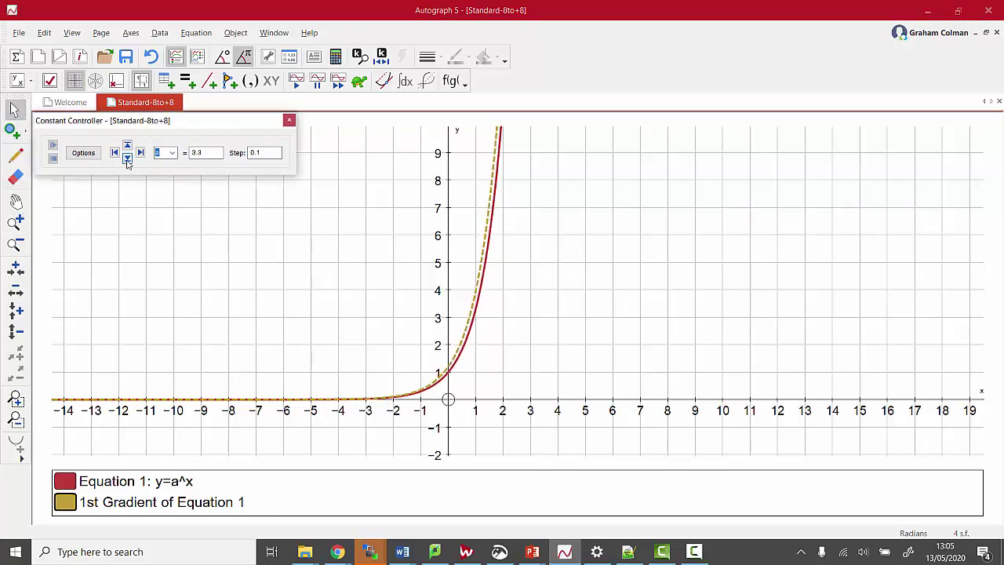
pyautogui.click(127, 158)
pyautogui.click(127, 157)
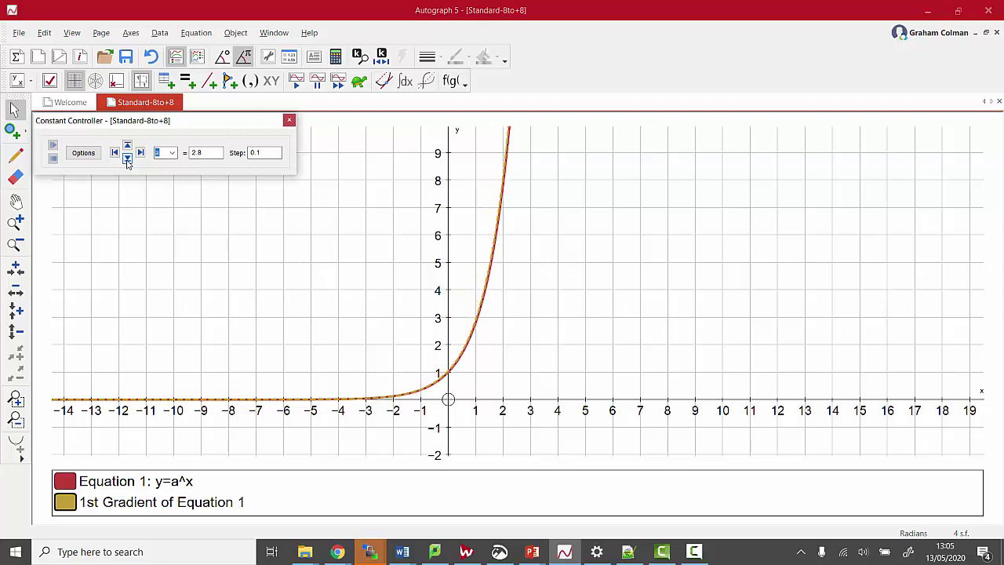
pyautogui.click(127, 158)
pyautogui.click(14, 223)
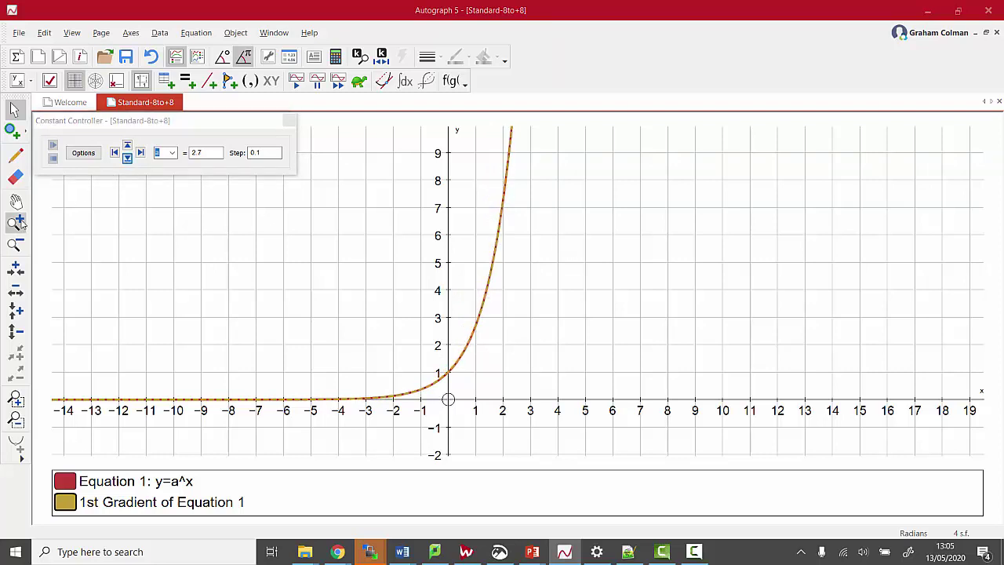
# Zoom in on the curves near x=0.6 and, with step 0.01, raise a to 2.72
pyautogui.click(487, 285)
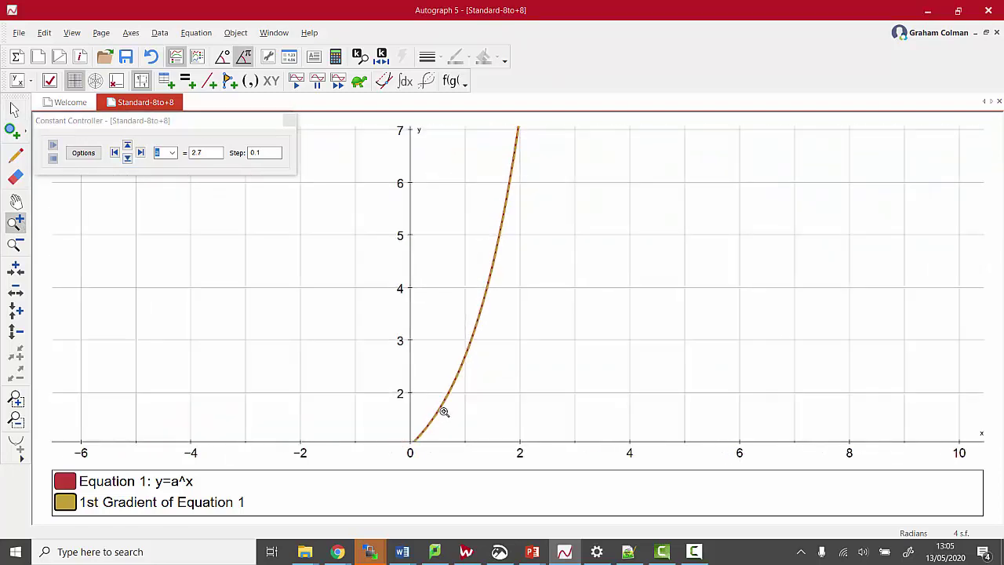
pyautogui.click(443, 411)
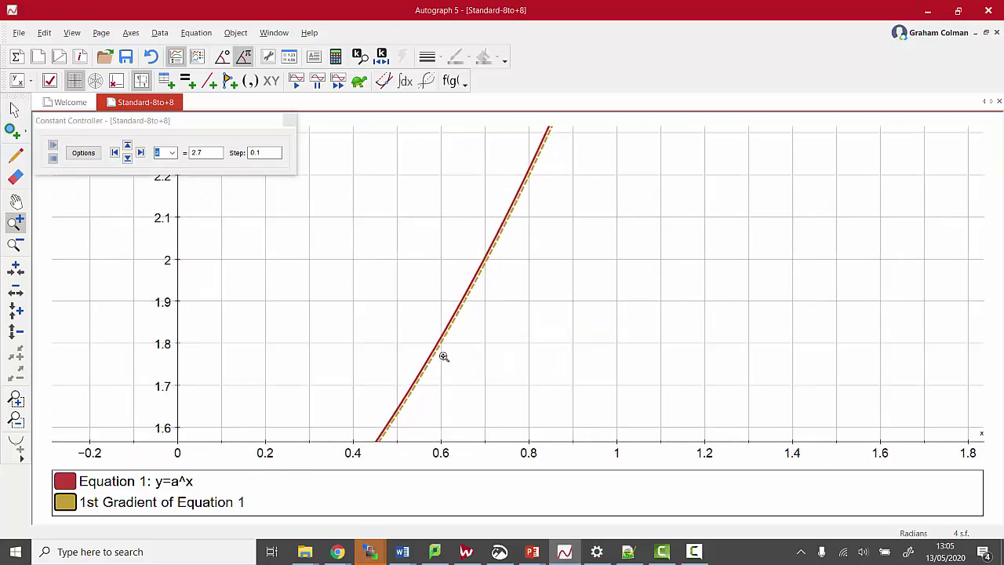
pyautogui.click(443, 356)
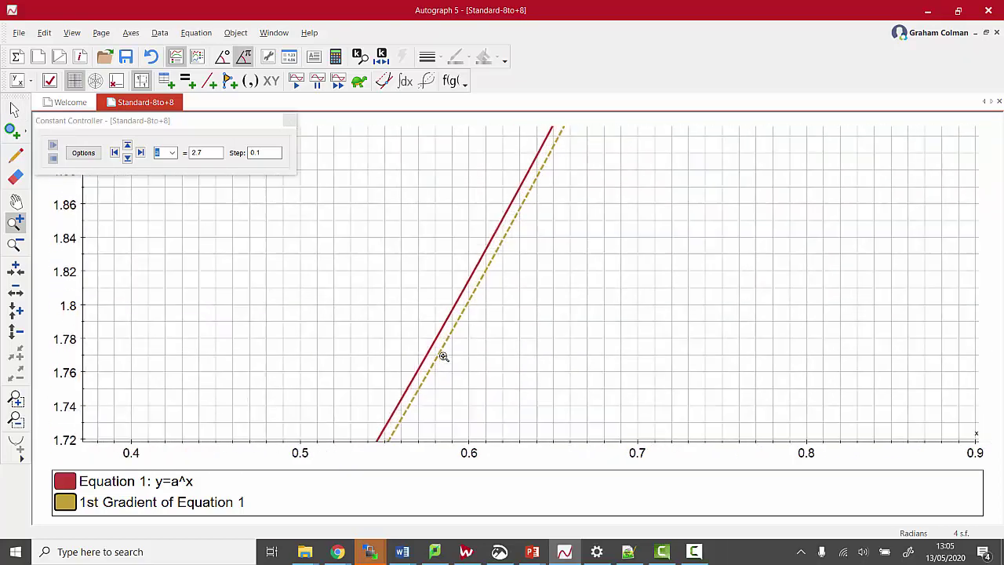
pyautogui.click(127, 157)
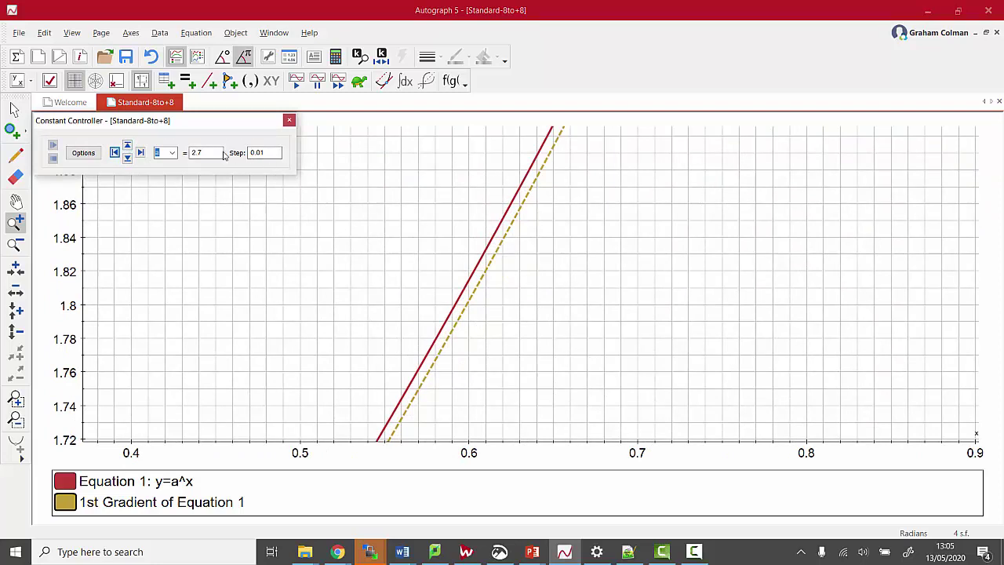
pyautogui.click(127, 147)
pyautogui.click(127, 148)
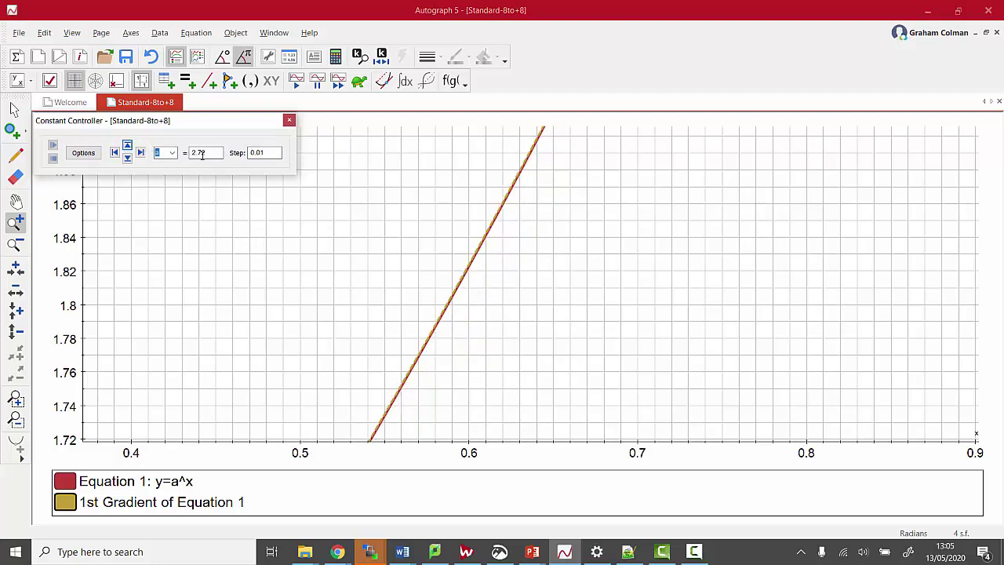
# Zoom further and refine a to 2.718 with step 0.001, then 2.7182 with step 0.0001
pyautogui.click(448, 321)
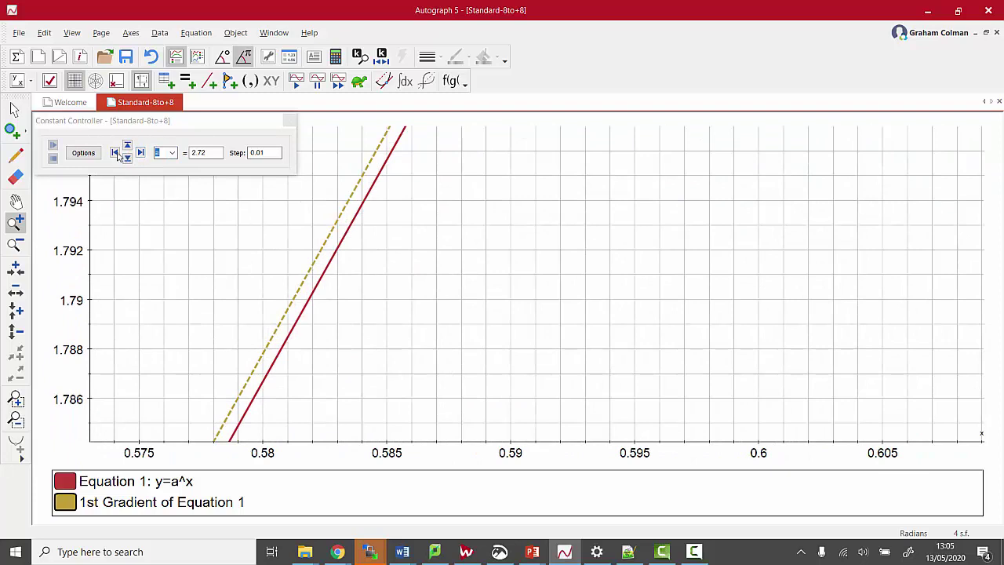
pyautogui.click(115, 152)
pyautogui.click(127, 157)
pyautogui.click(127, 158)
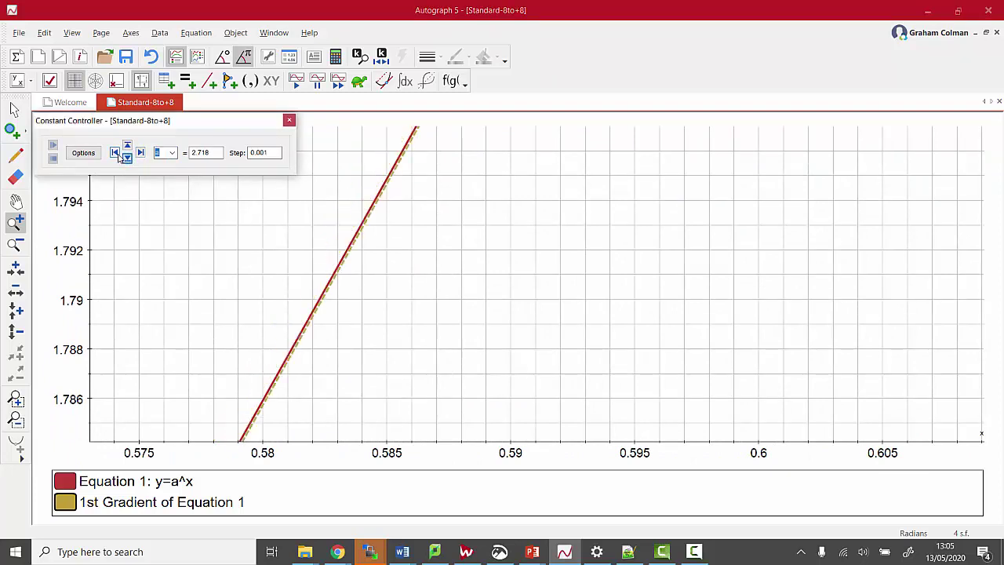
pyautogui.click(115, 152)
pyautogui.click(127, 145)
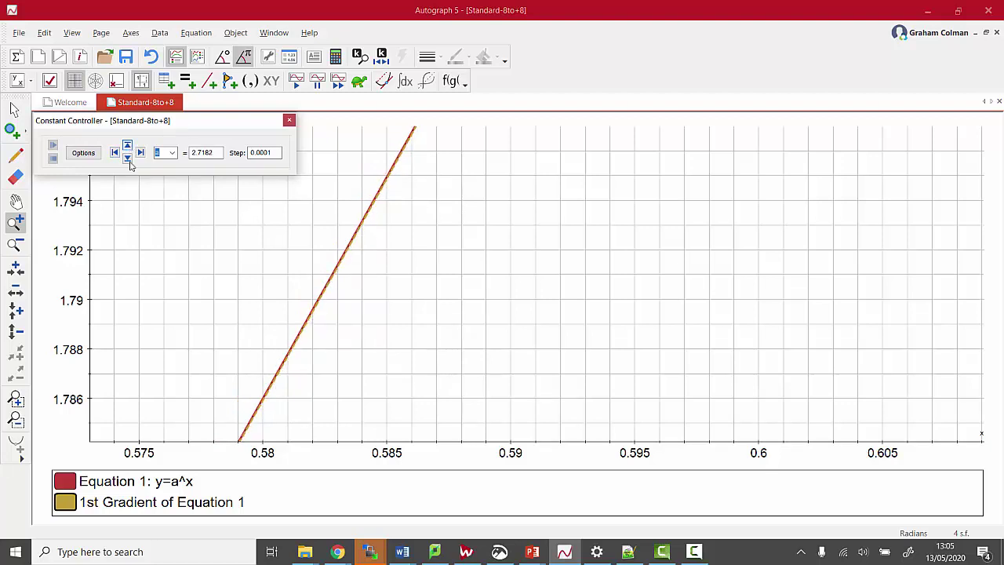
# Zoom out and pan so the origin and x from −4 to 5 are back in view
pyautogui.click(15, 244)
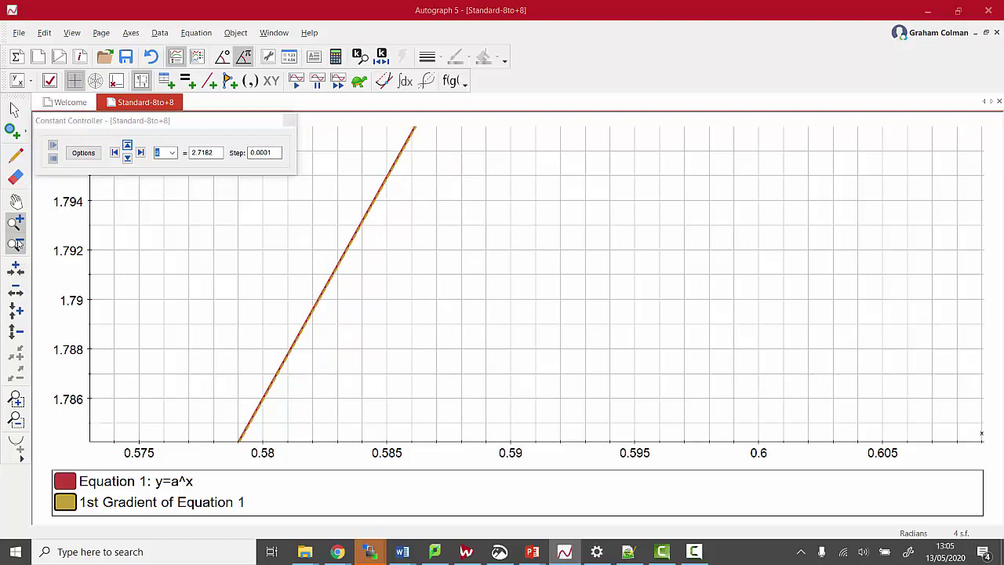
pyautogui.click(217, 394)
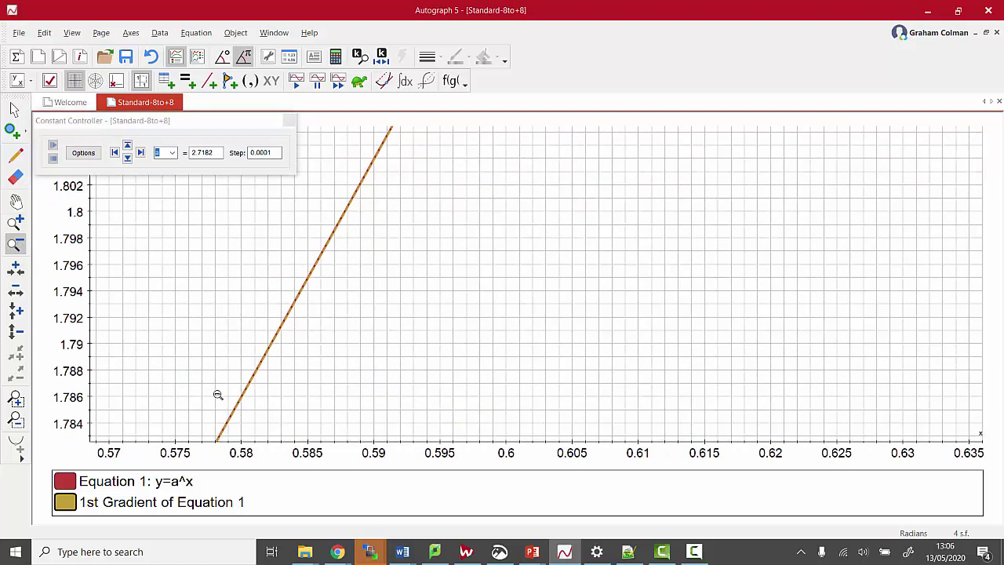
pyautogui.click(15, 203)
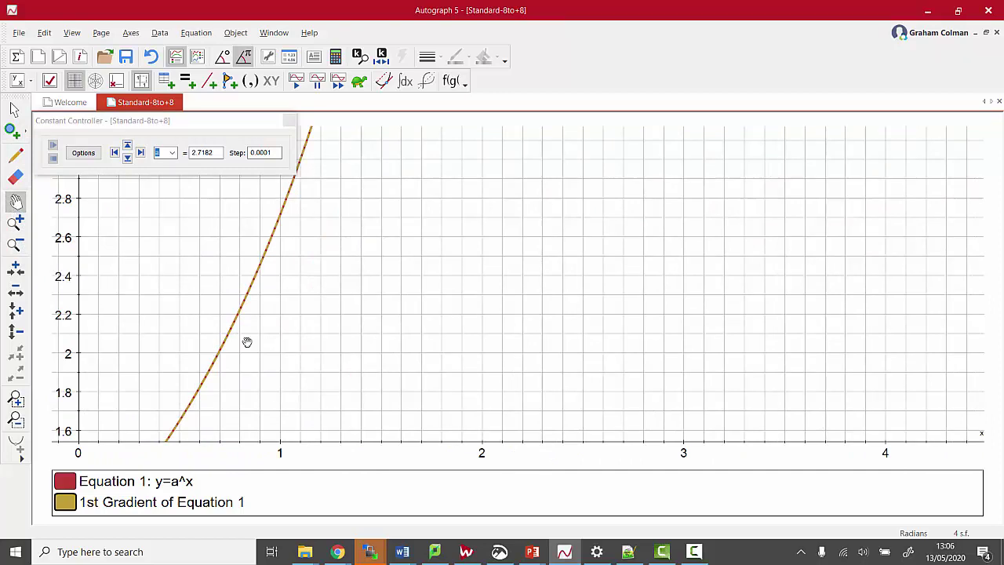
pyautogui.moveTo(254, 385); pyautogui.dragTo(624, 77)
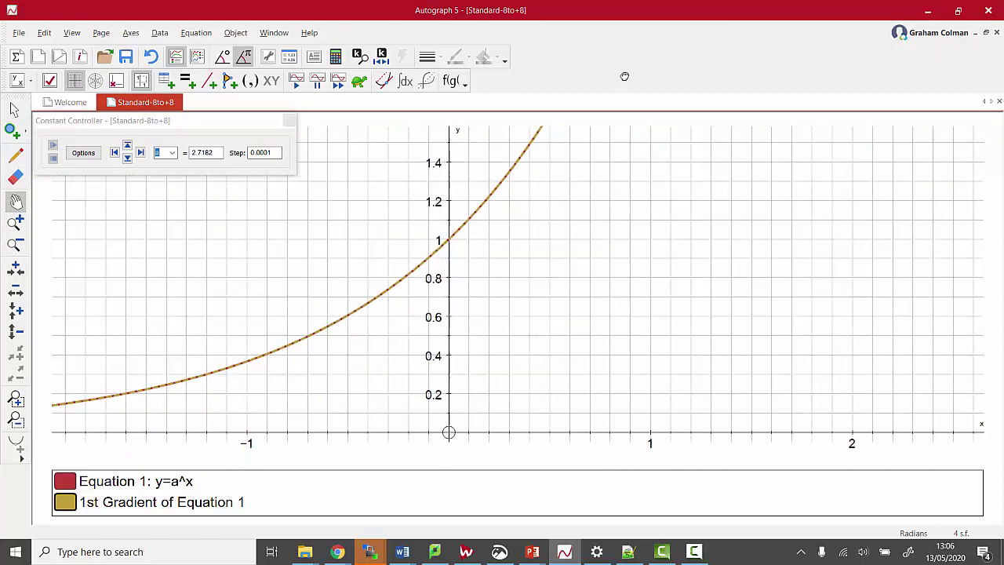
pyautogui.scroll(-2, 553, 108)
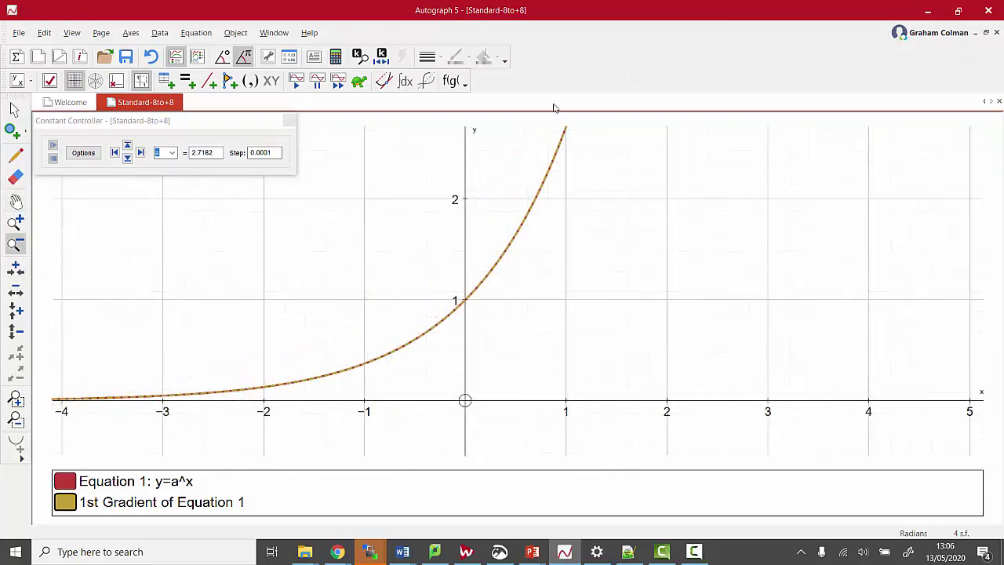